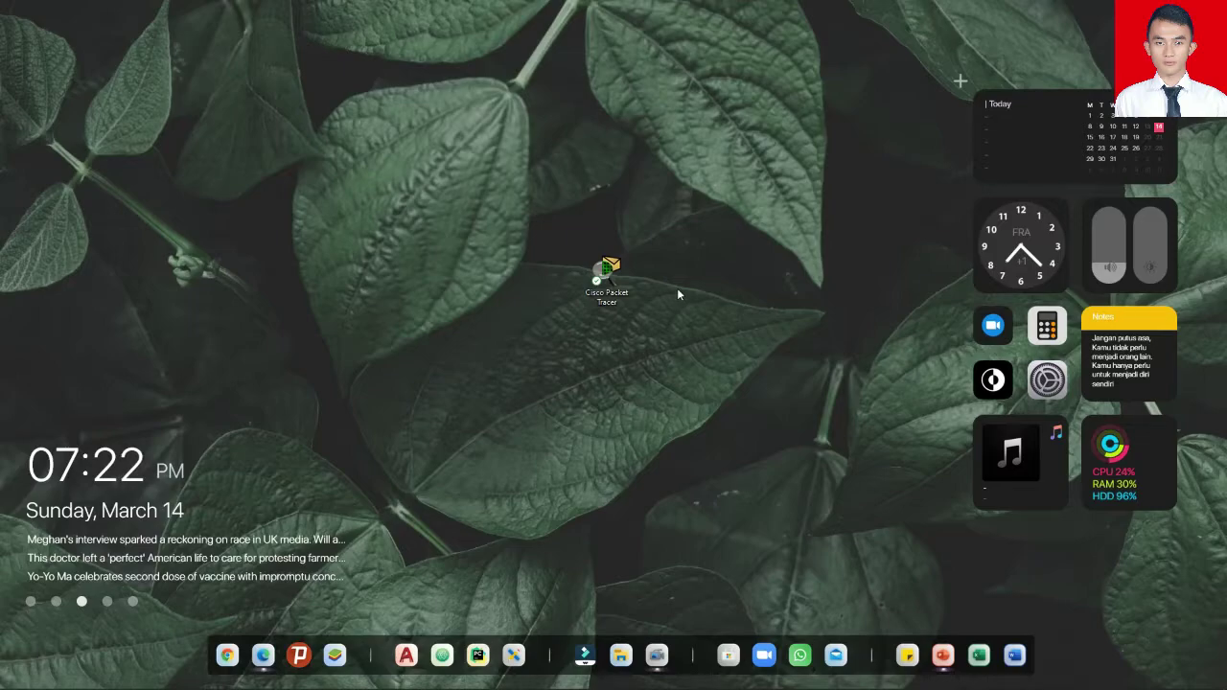
# Switch to Cisco Packet Tracer and place a 2960-24TT switch in the upper middle of the empty logical workspace.
pyautogui.moveTo(515, 210); pyautogui.dragTo(671, 342)
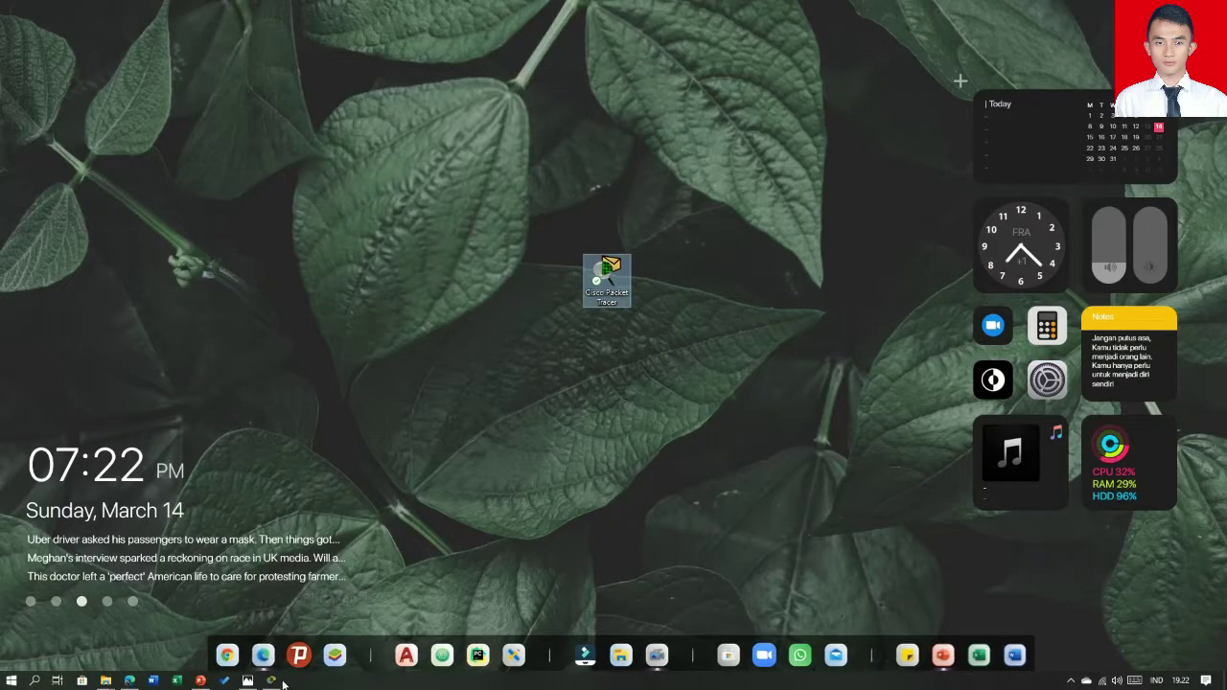
pyautogui.click(274, 681)
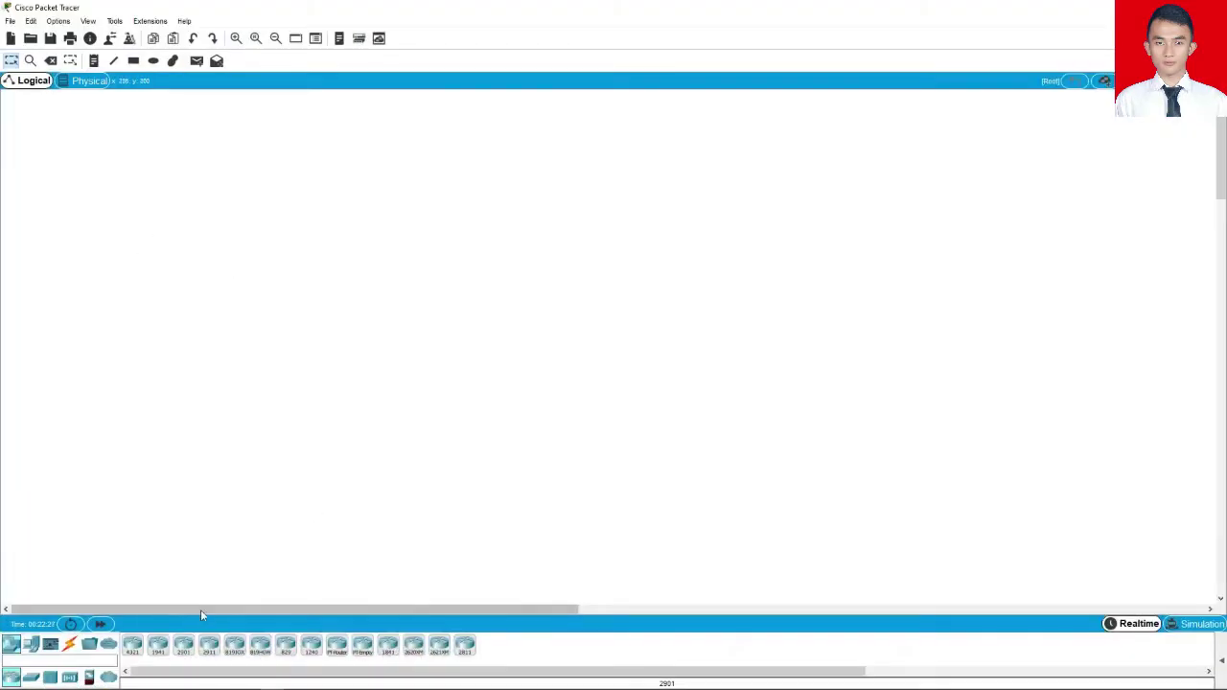
pyautogui.click(31, 679)
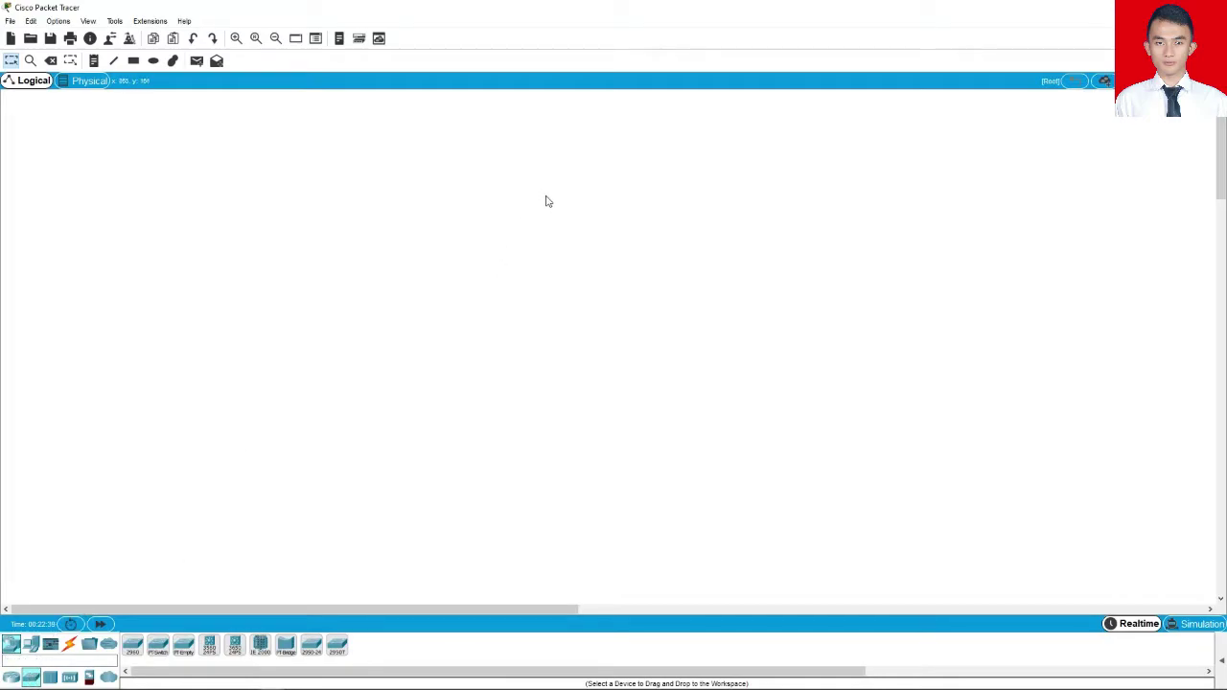
pyautogui.click(134, 650)
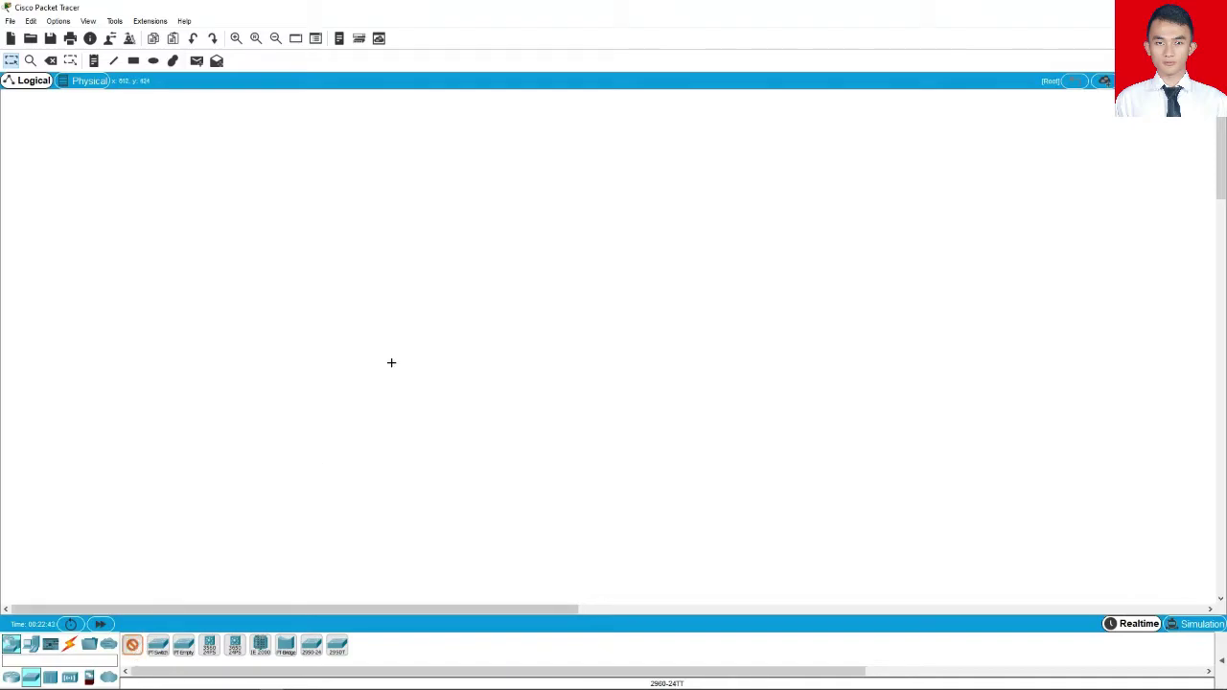
pyautogui.click(492, 197)
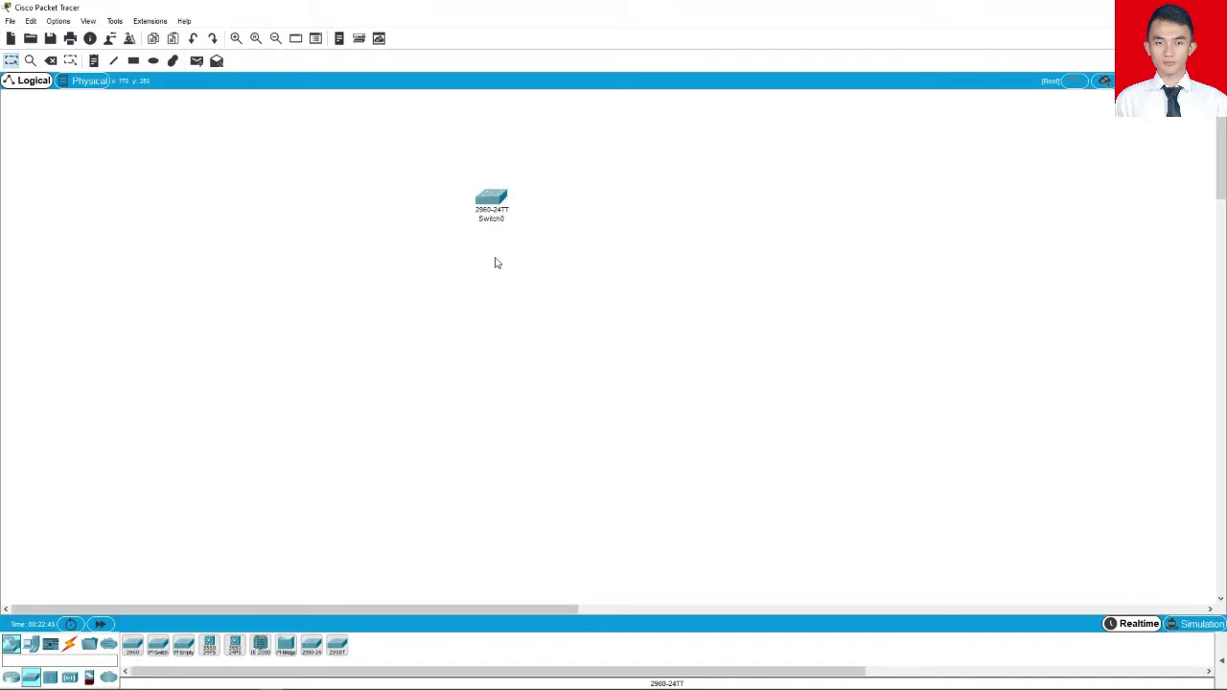
# Place five PCs around the switch: one on each side of it and three in a row below.
pyautogui.click(30, 645)
pyautogui.click(132, 645)
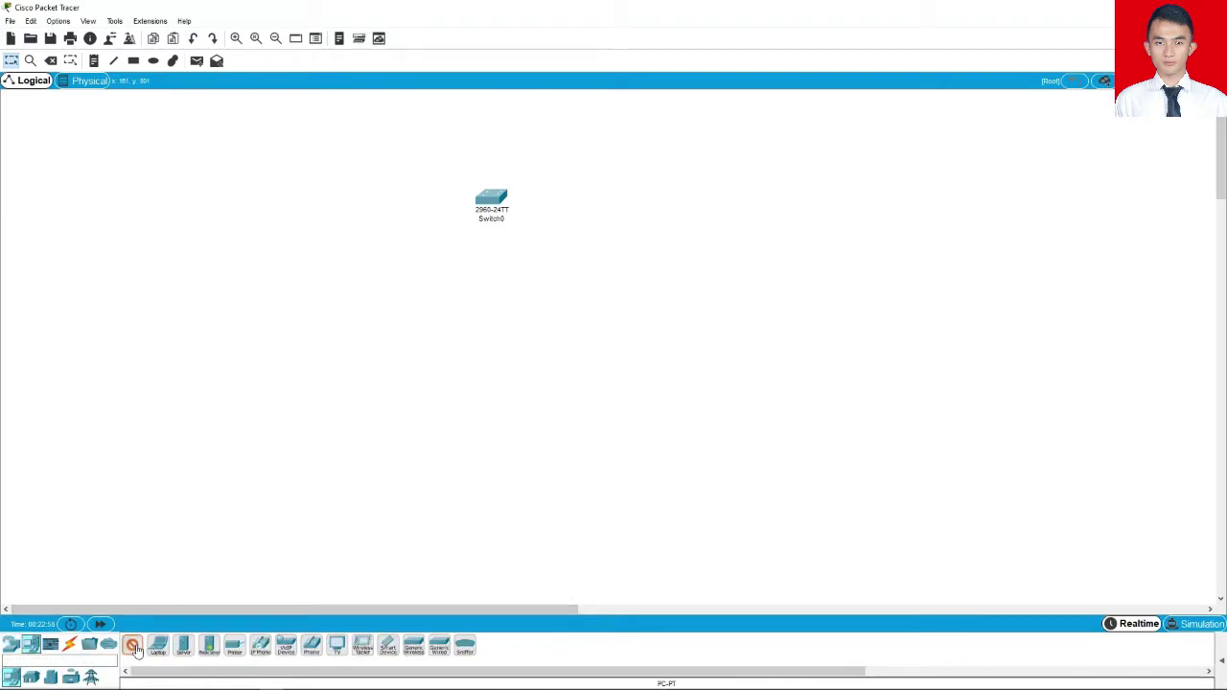
pyautogui.click(354, 210)
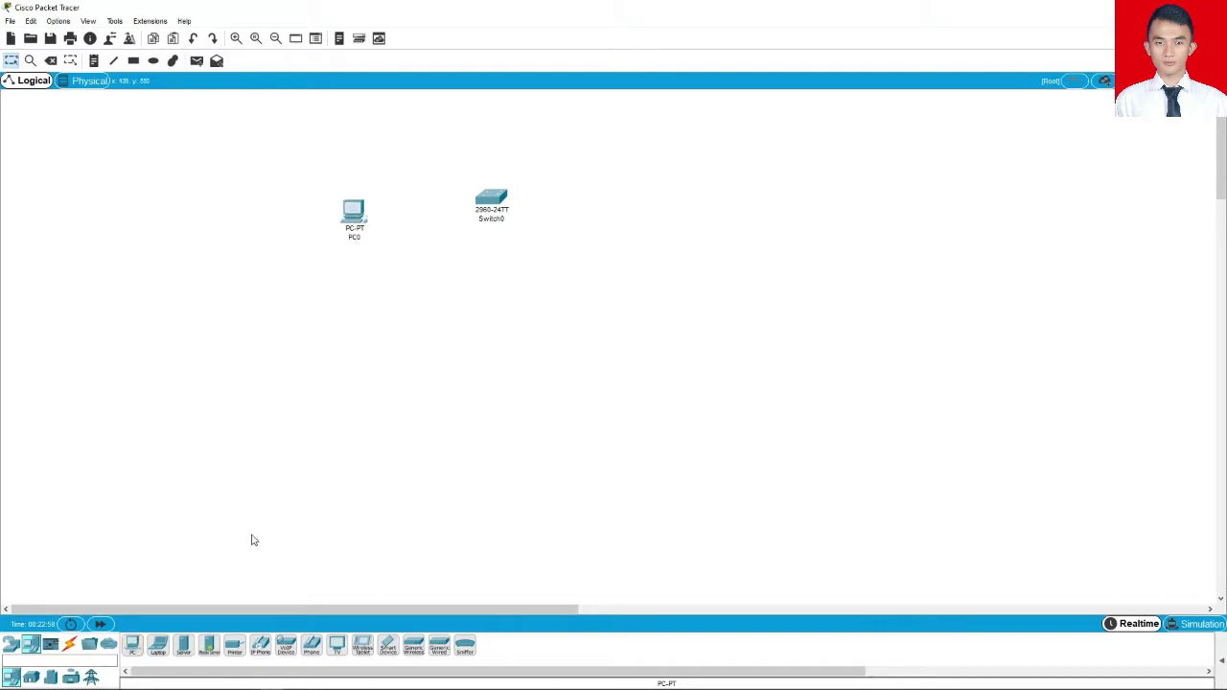
pyautogui.click(357, 320)
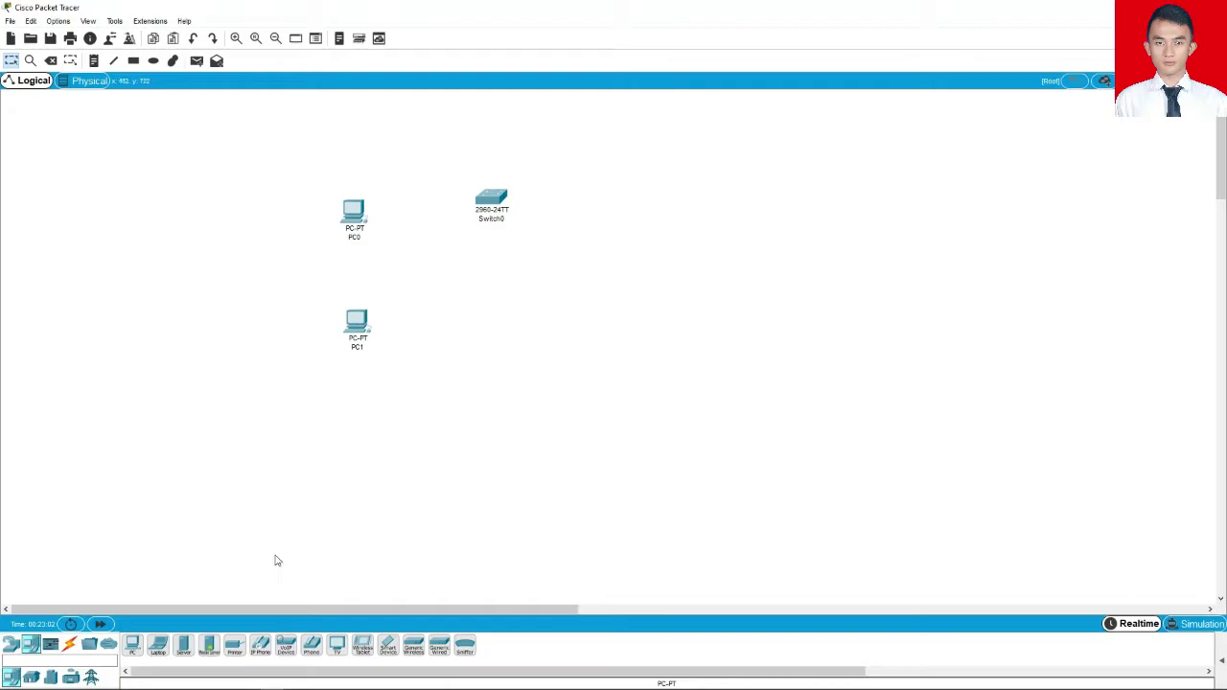
pyautogui.click(495, 330)
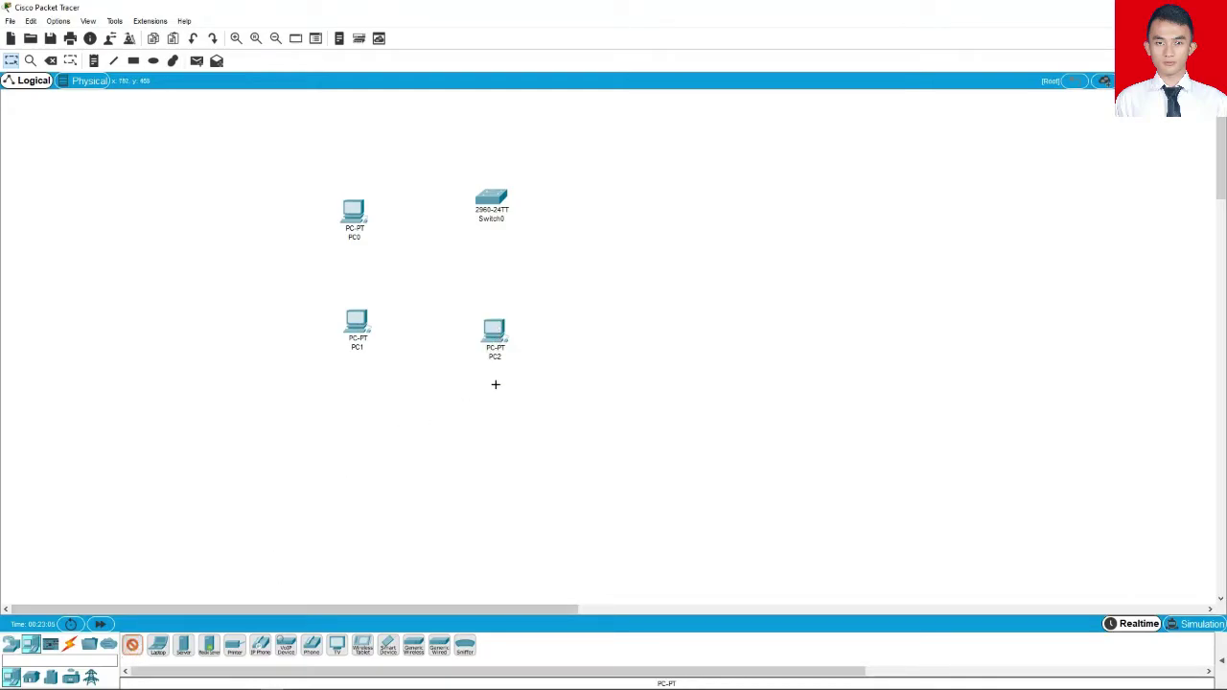
pyautogui.click(638, 338)
pyautogui.click(130, 648)
pyautogui.click(631, 204)
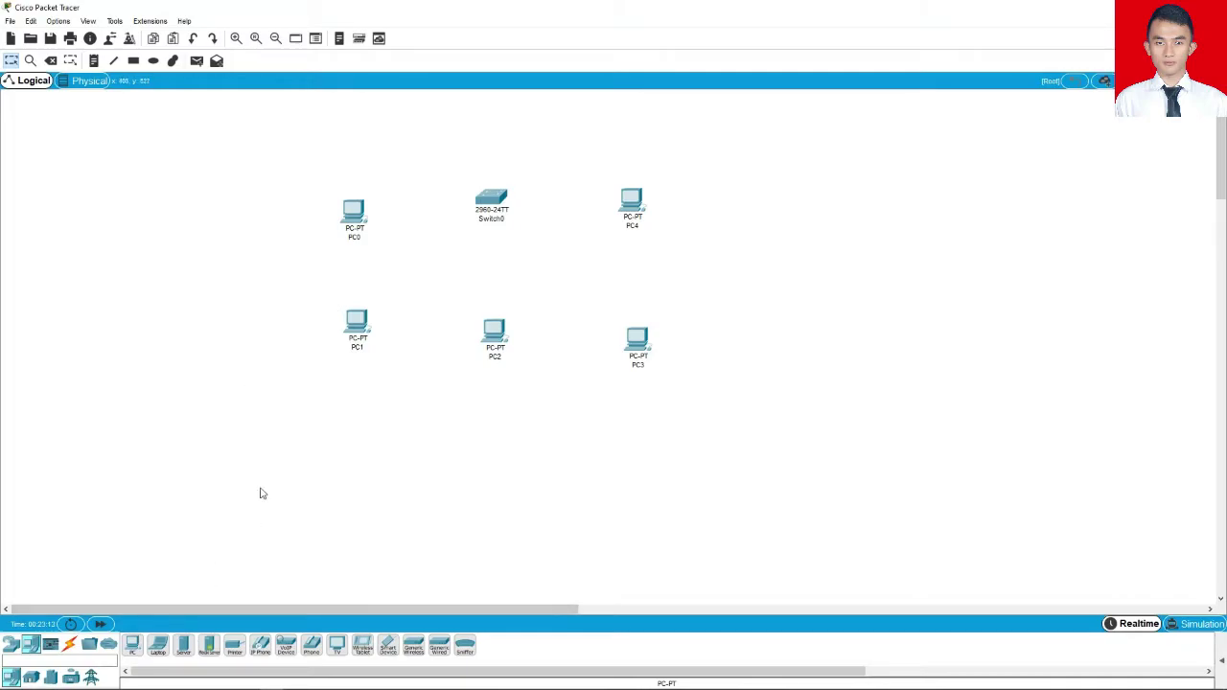
# Connect PC0's FastEthernet0 to the switch's FastEthernet0/1 with a copper straight-through cable.
pyautogui.click(70, 645)
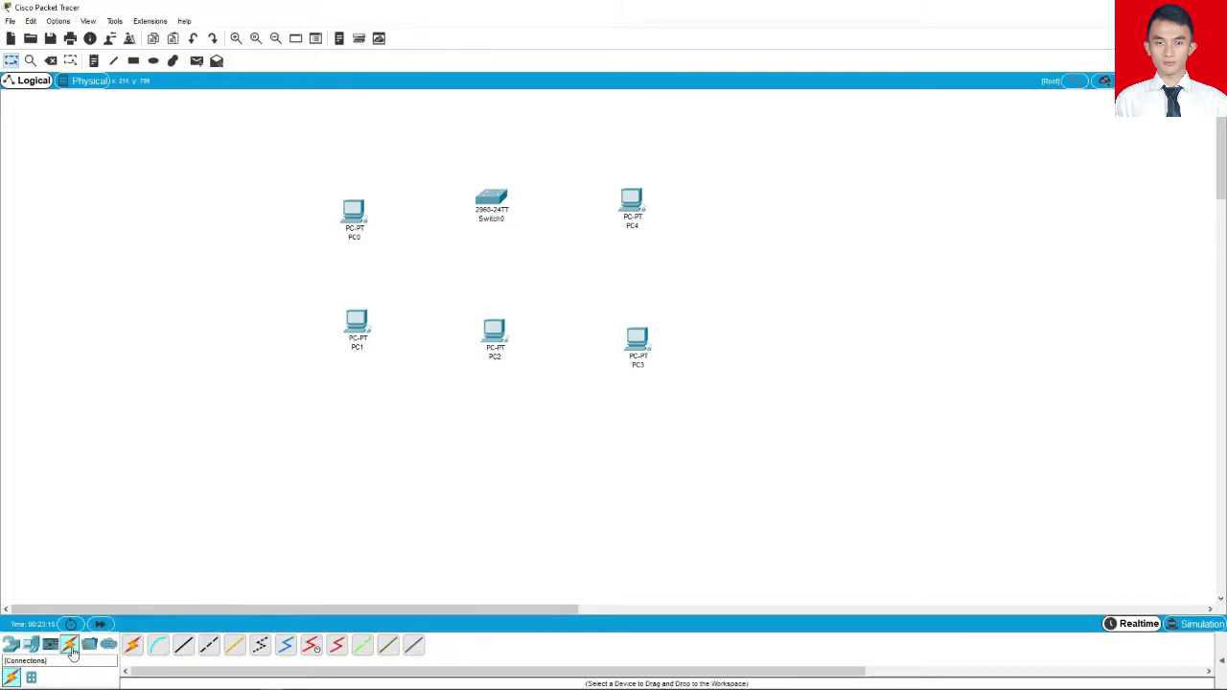
pyautogui.click(185, 647)
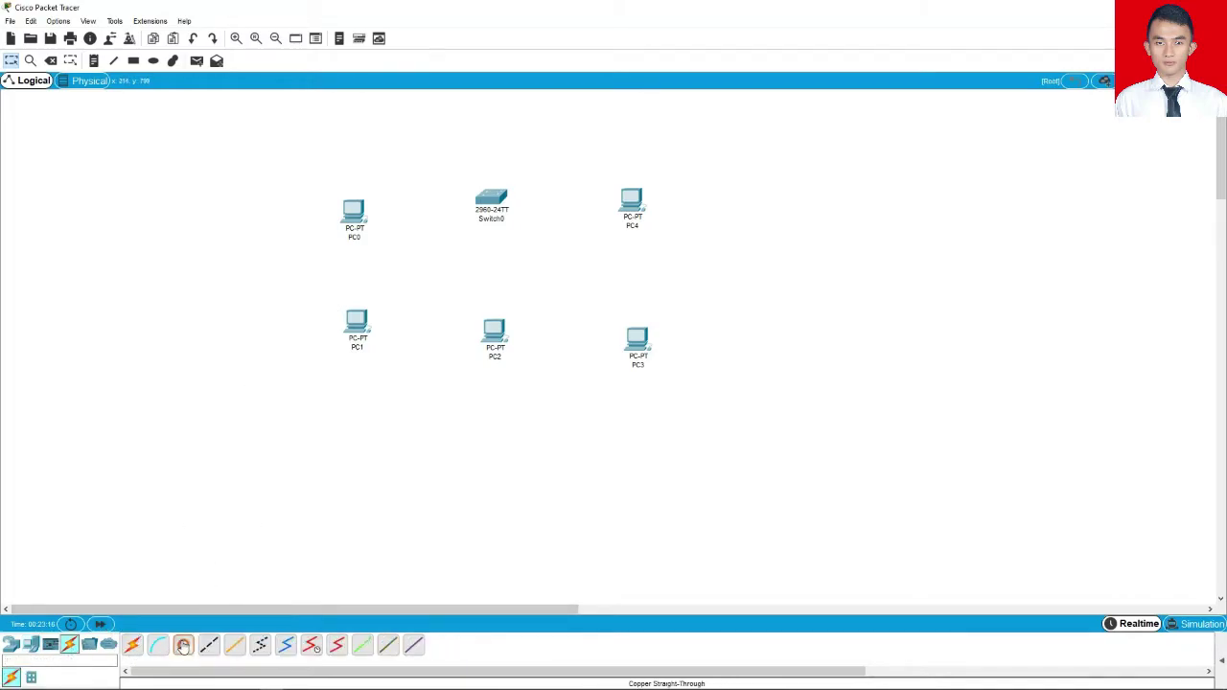
pyautogui.click(353, 212)
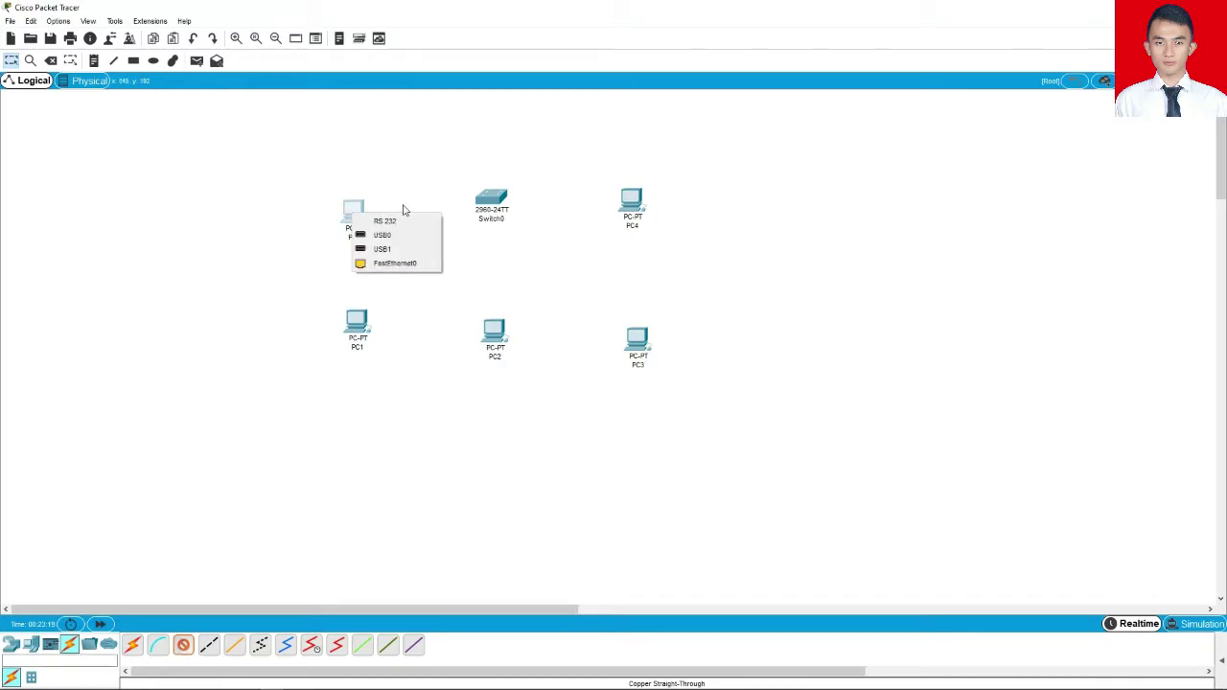
pyautogui.click(394, 264)
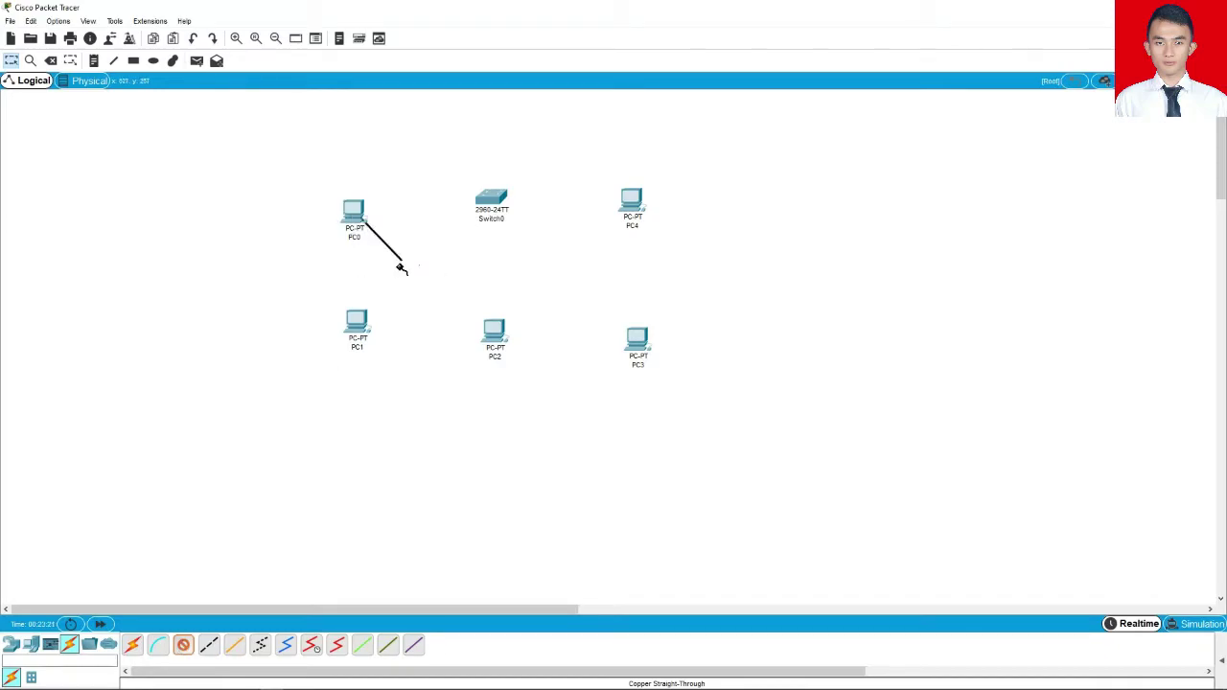
pyautogui.click(492, 202)
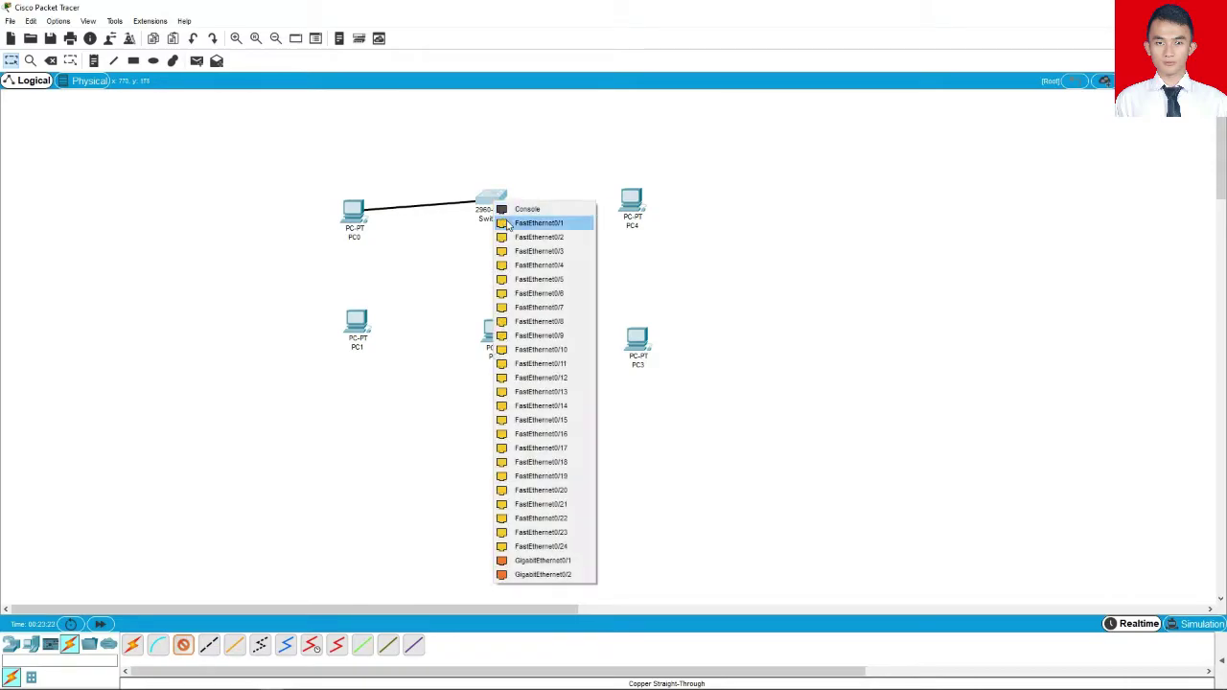
pyautogui.click(502, 222)
# Connect PC1's FastEthernet0 to the switch's FastEthernet0/2 with a copper straight-through cable.
pyautogui.click(183, 645)
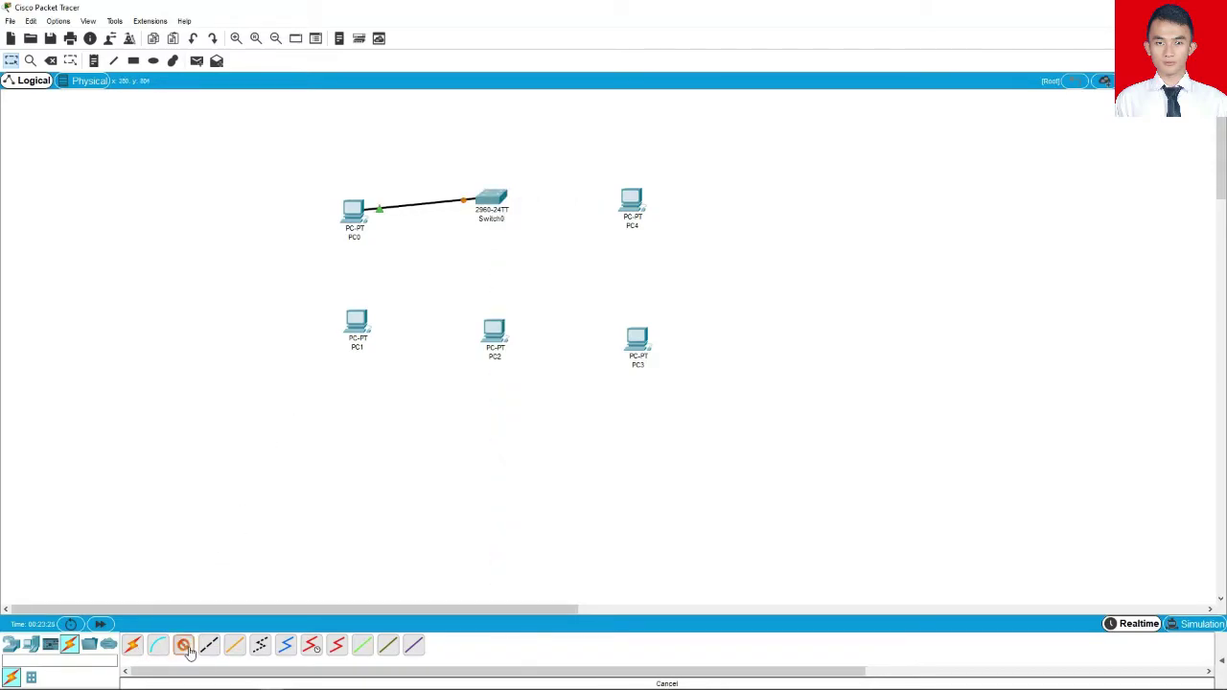
pyautogui.click(363, 324)
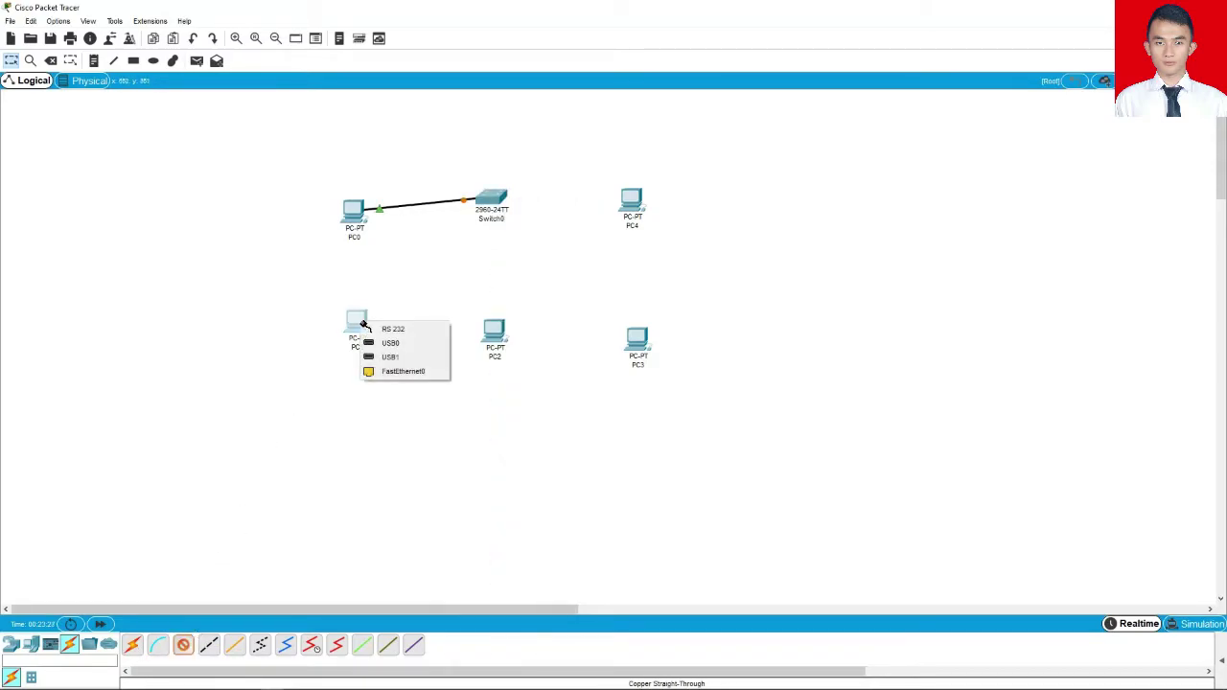
pyautogui.click(401, 371)
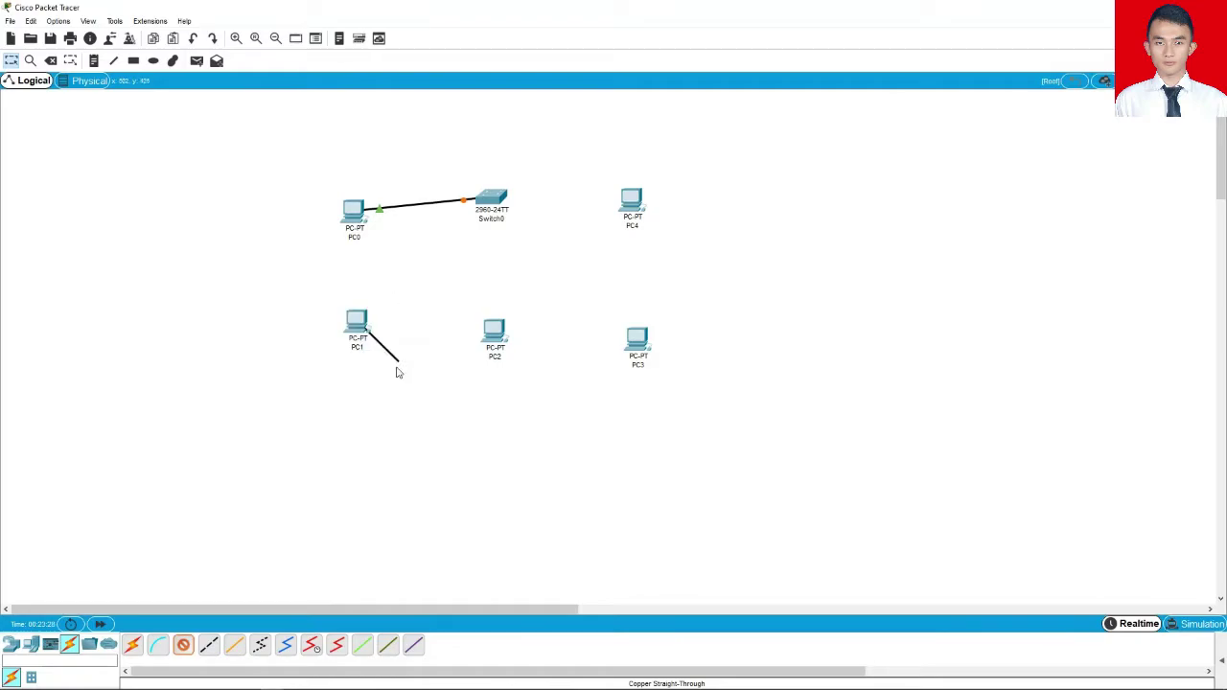
pyautogui.click(491, 206)
pyautogui.click(503, 230)
# Connect PC2's FastEthernet0 to the switch's FastEthernet0/3 with a copper straight-through cable.
pyautogui.click(183, 646)
pyautogui.click(491, 328)
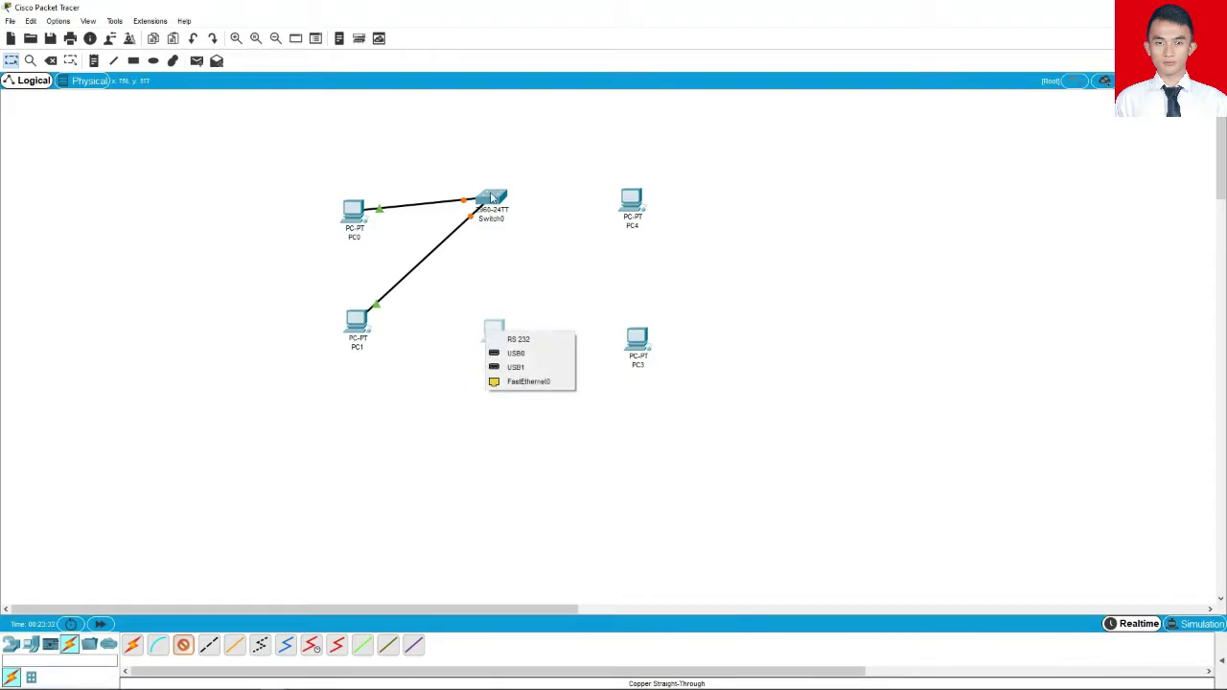
pyautogui.click(509, 381)
pyautogui.click(498, 199)
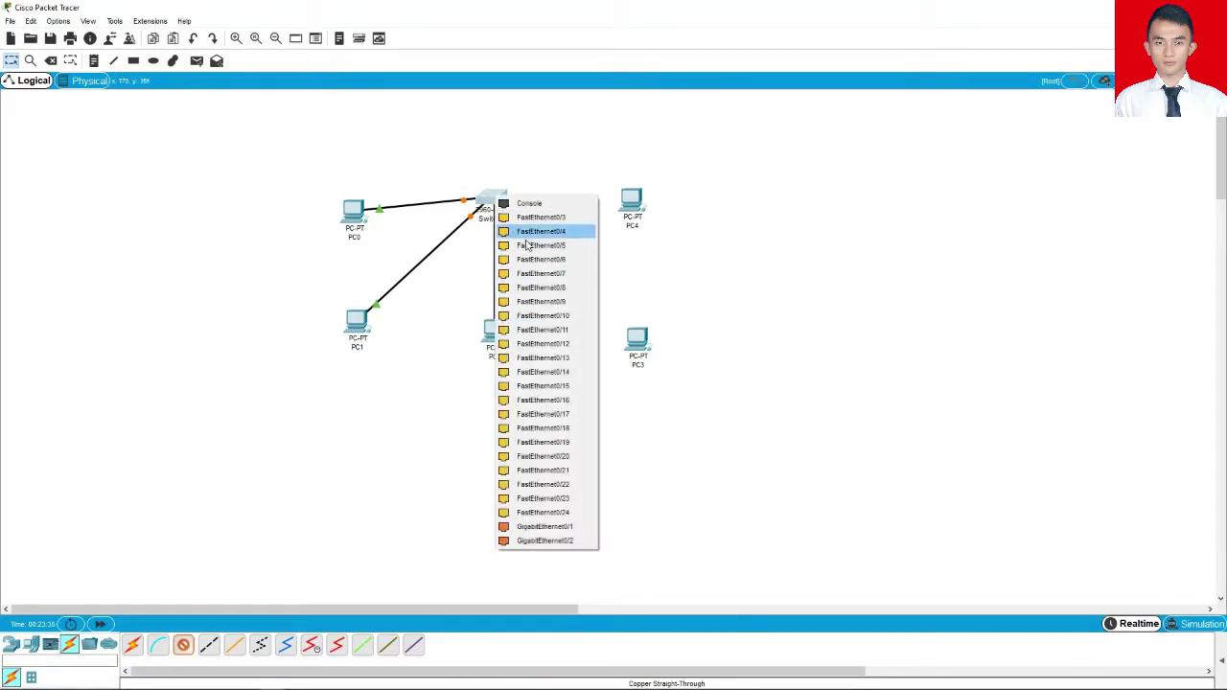
pyautogui.click(526, 223)
# Connect PC3's FastEthernet0 to the switch's FastEthernet0/4 with a copper straight-through cable.
pyautogui.click(183, 645)
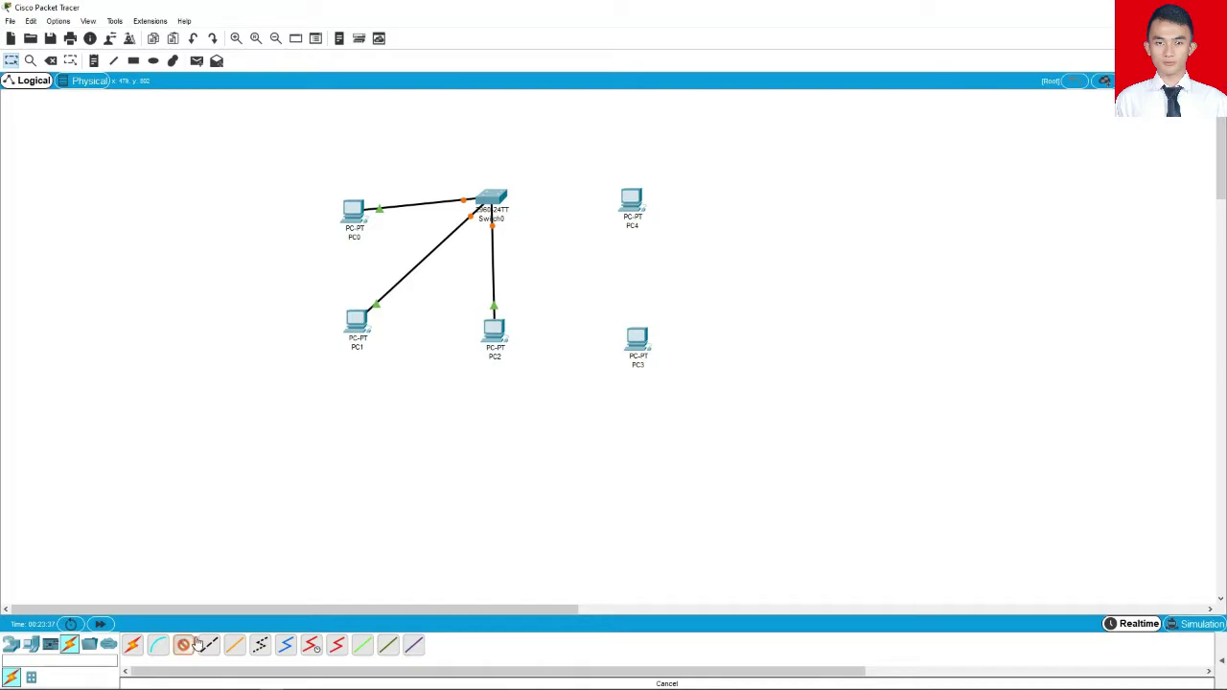
pyautogui.click(635, 338)
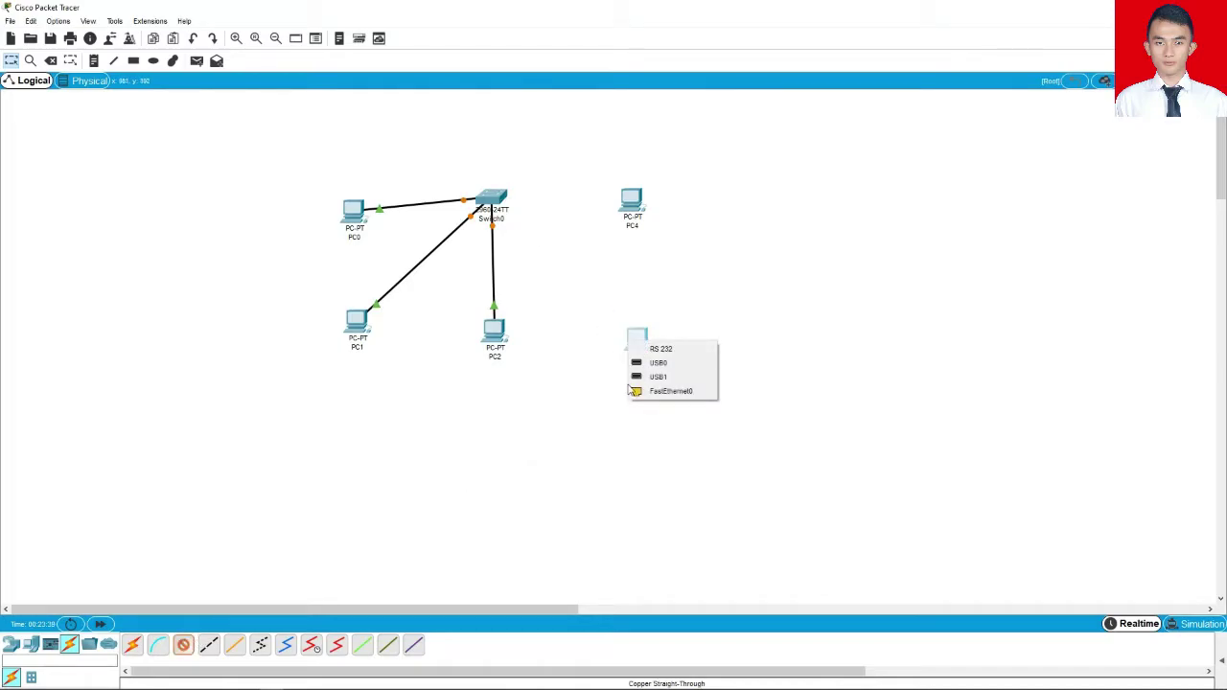
pyautogui.click(661, 391)
pyautogui.click(489, 195)
pyautogui.click(490, 298)
# Connect PC4's FastEthernet0 to the switch's FastEthernet0/5 with a copper straight-through cable, and level PC0 and PC4 with the switch.
pyautogui.click(183, 645)
pyautogui.click(634, 198)
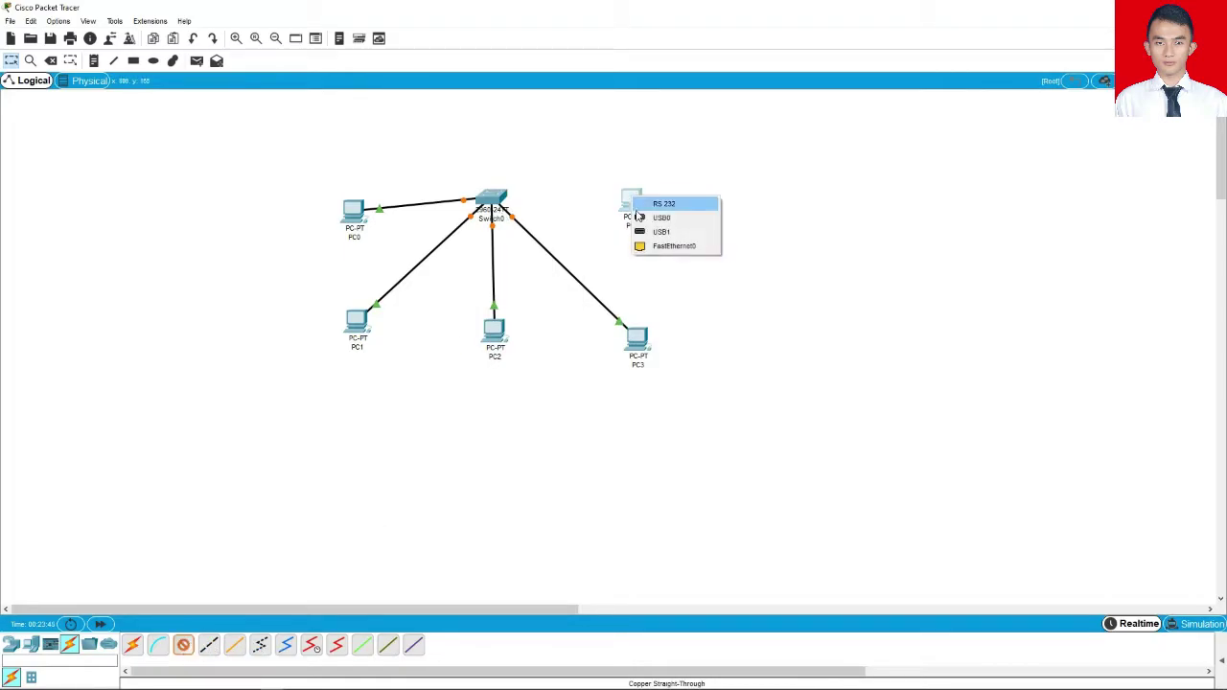
pyautogui.click(644, 245)
pyautogui.click(486, 196)
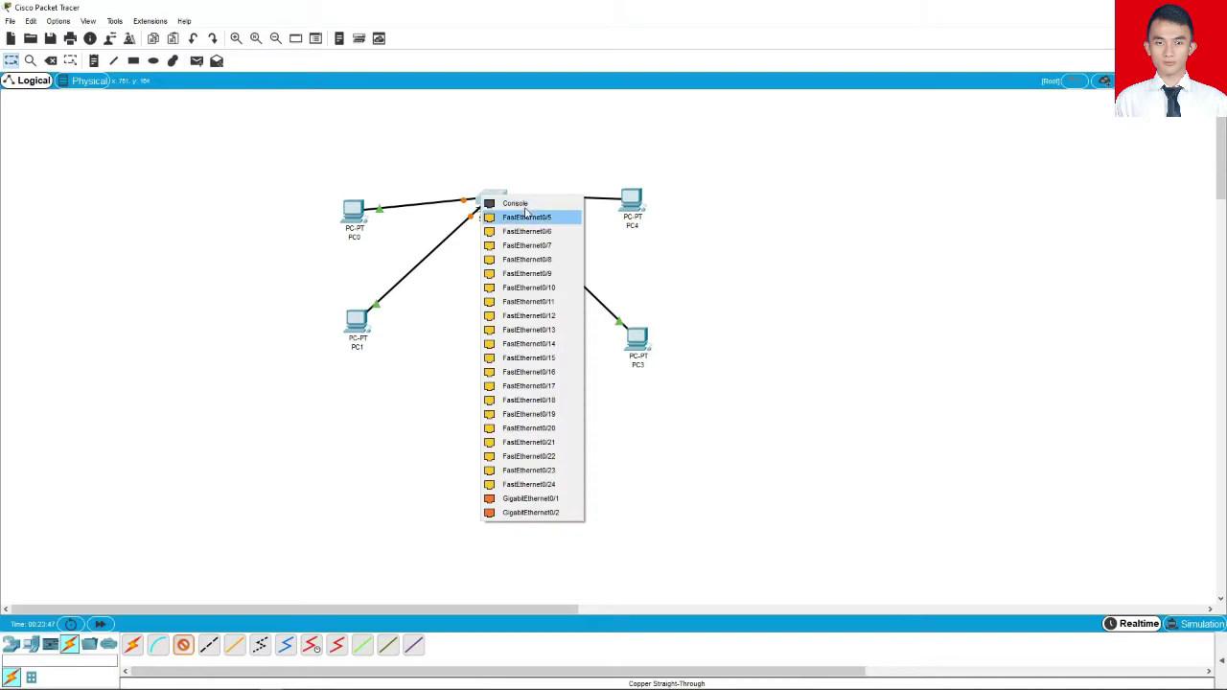
pyautogui.click(523, 215)
pyautogui.moveTo(356, 219); pyautogui.dragTo(357, 208)
pyautogui.moveTo(630, 200); pyautogui.dragTo(630, 195)
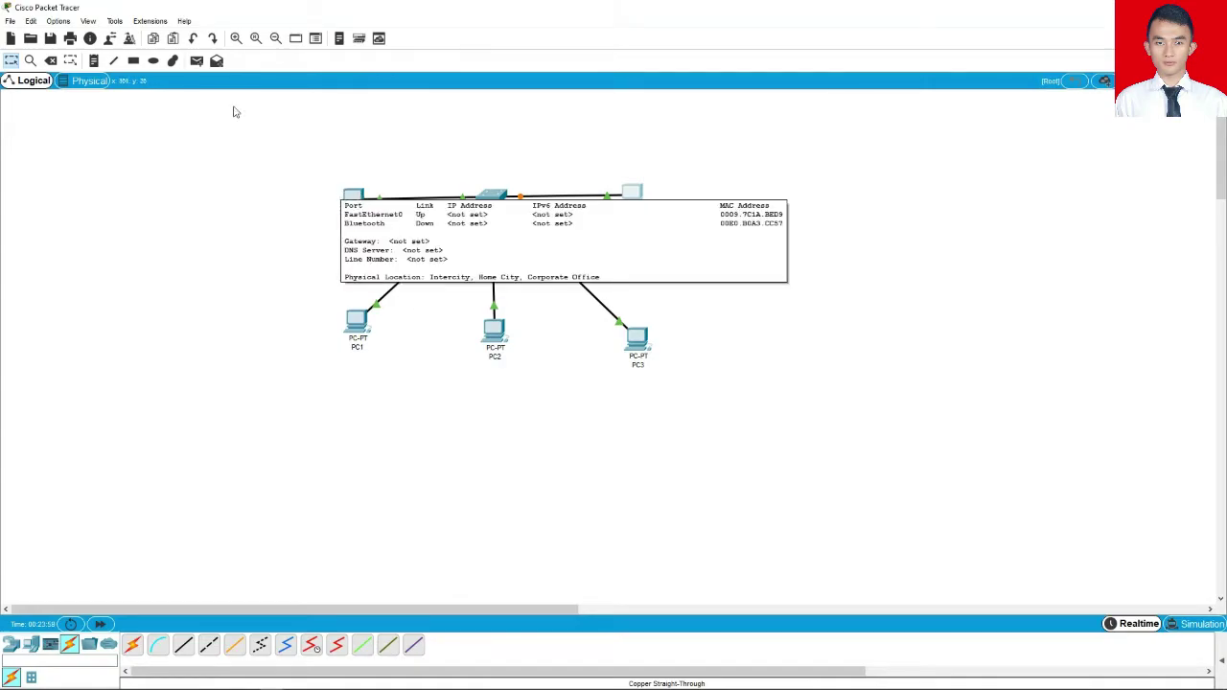
# Add a text note reading 192.168.10.1 above PC0.
pyautogui.click(94, 61)
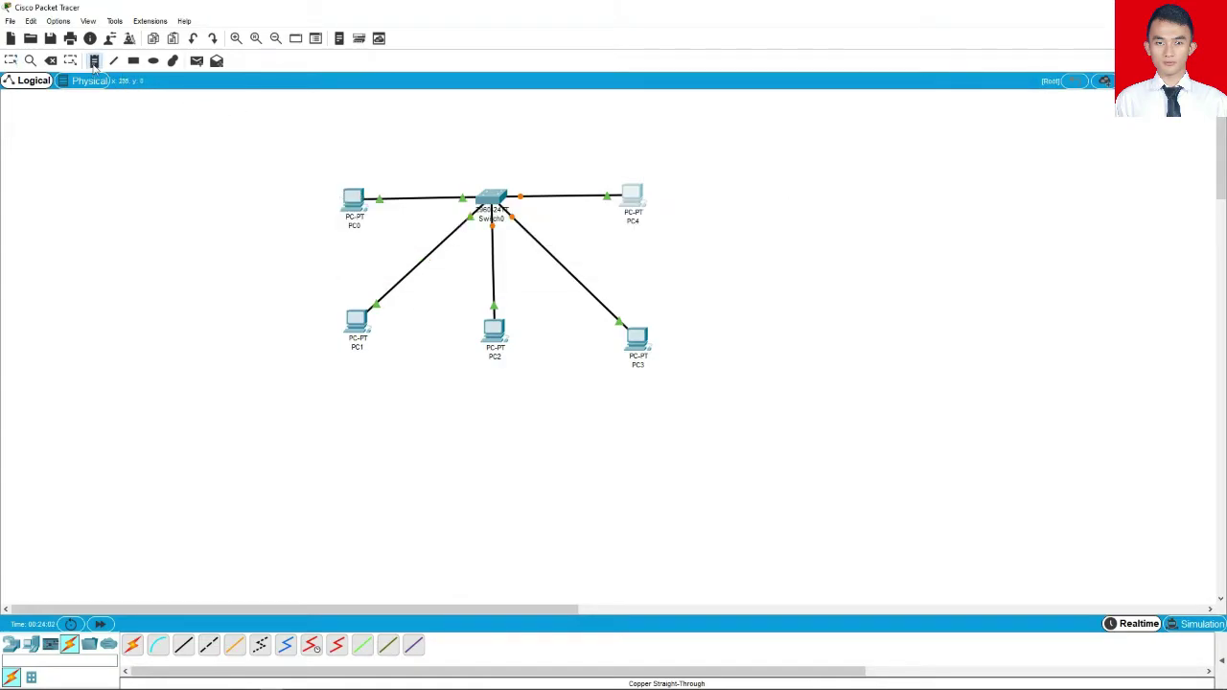
pyautogui.click(324, 172)
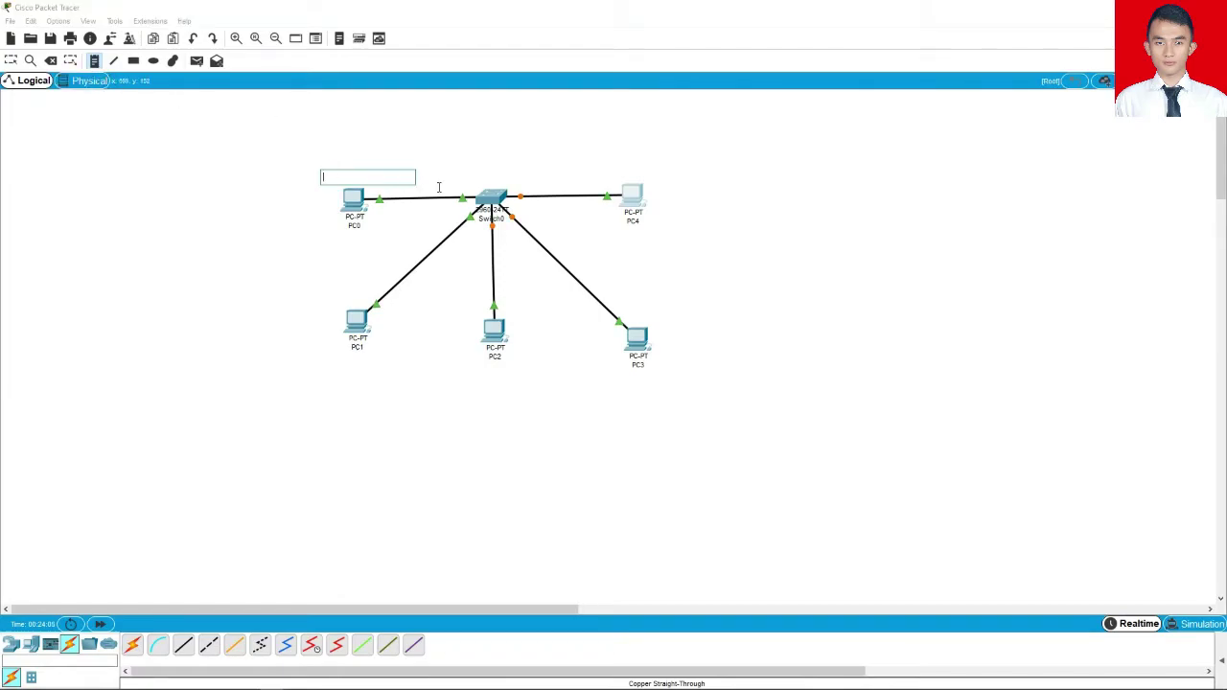
pyautogui.write('192.168.10.1')
pyautogui.press('Escape')
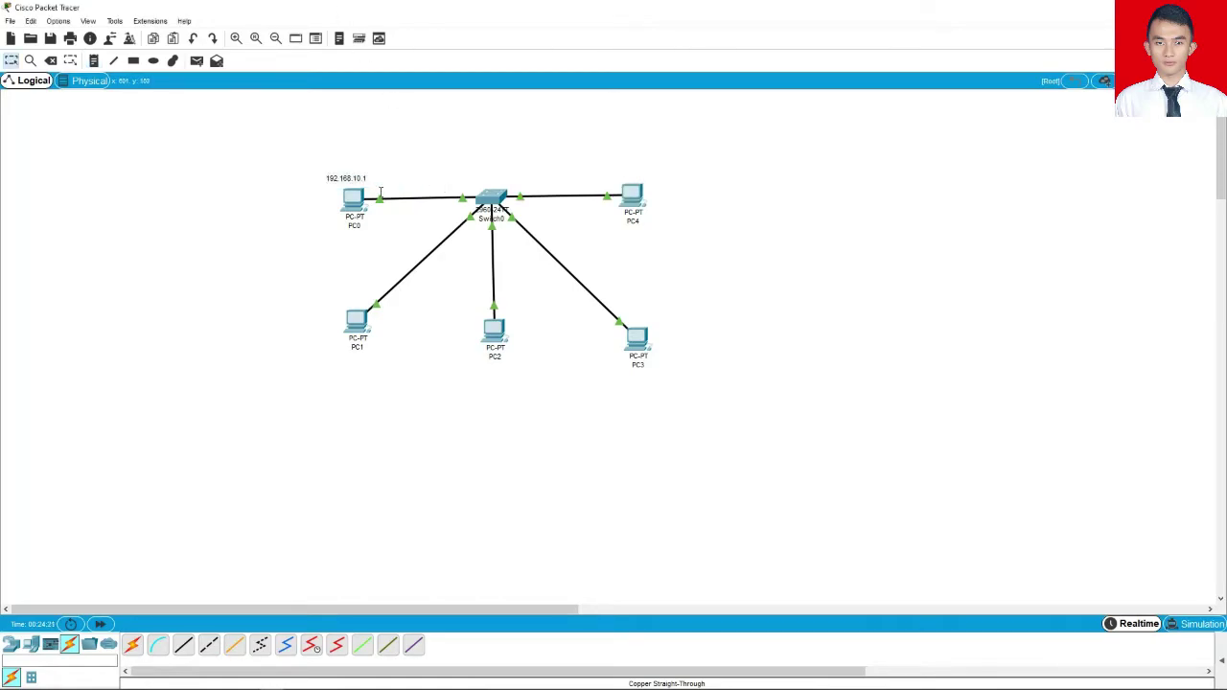
# Reposition the 192.168.10.1 note so that it sits centred above PC0.
pyautogui.moveTo(359, 175); pyautogui.dragTo(369, 172)
pyautogui.doubleClick(370, 171)
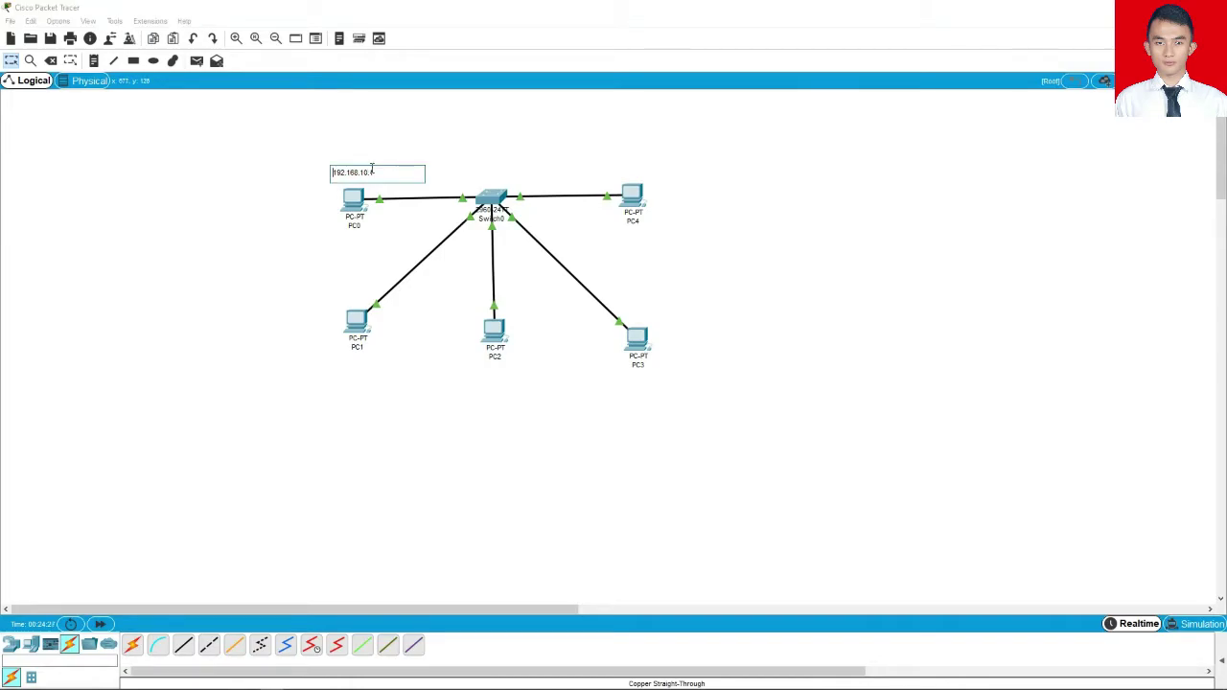
pyautogui.press('Escape')
pyautogui.doubleClick(375, 171)
pyautogui.click(368, 158)
pyautogui.moveTo(367, 167); pyautogui.dragTo(366, 167)
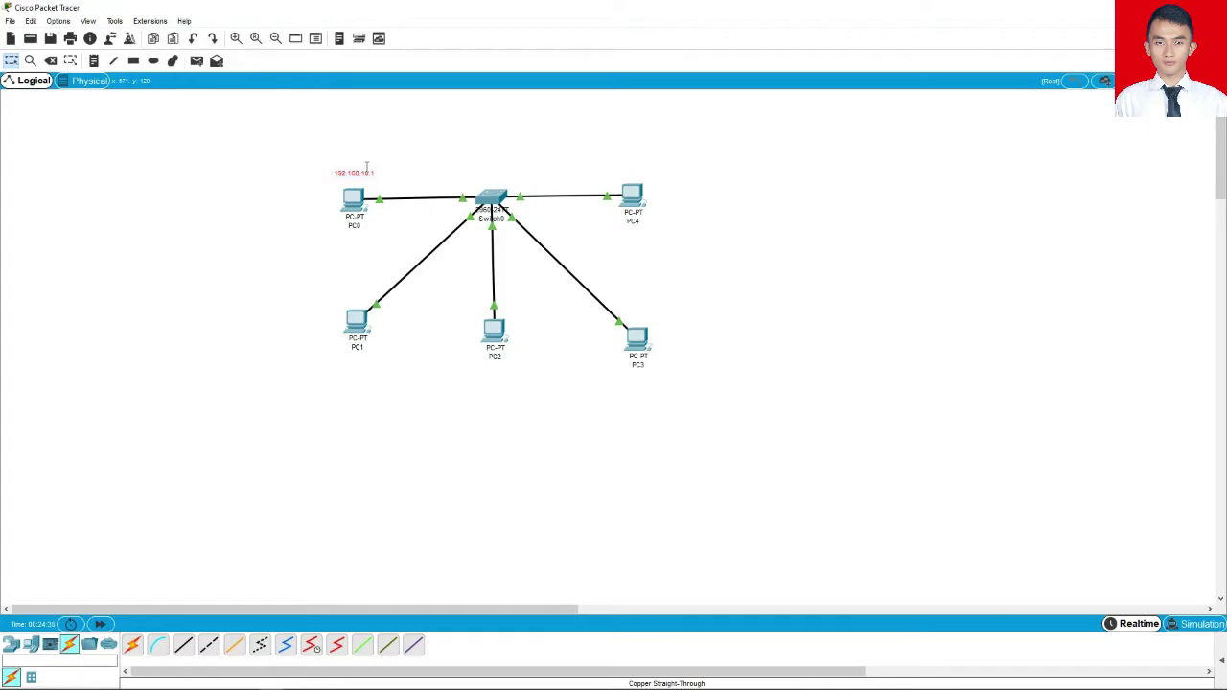
# Duplicate the 192.168.10.1 note and place copies below PC1, PC2 and PC3 and above PC4.
pyautogui.hotkey('ctrl', 'v')
pyautogui.moveTo(366, 144); pyautogui.dragTo(366, 373)
pyautogui.moveTo(359, 143); pyautogui.dragTo(496, 378)
pyautogui.moveTo(361, 143); pyautogui.dragTo(646, 388)
pyautogui.moveTo(350, 146); pyautogui.dragTo(633, 175)
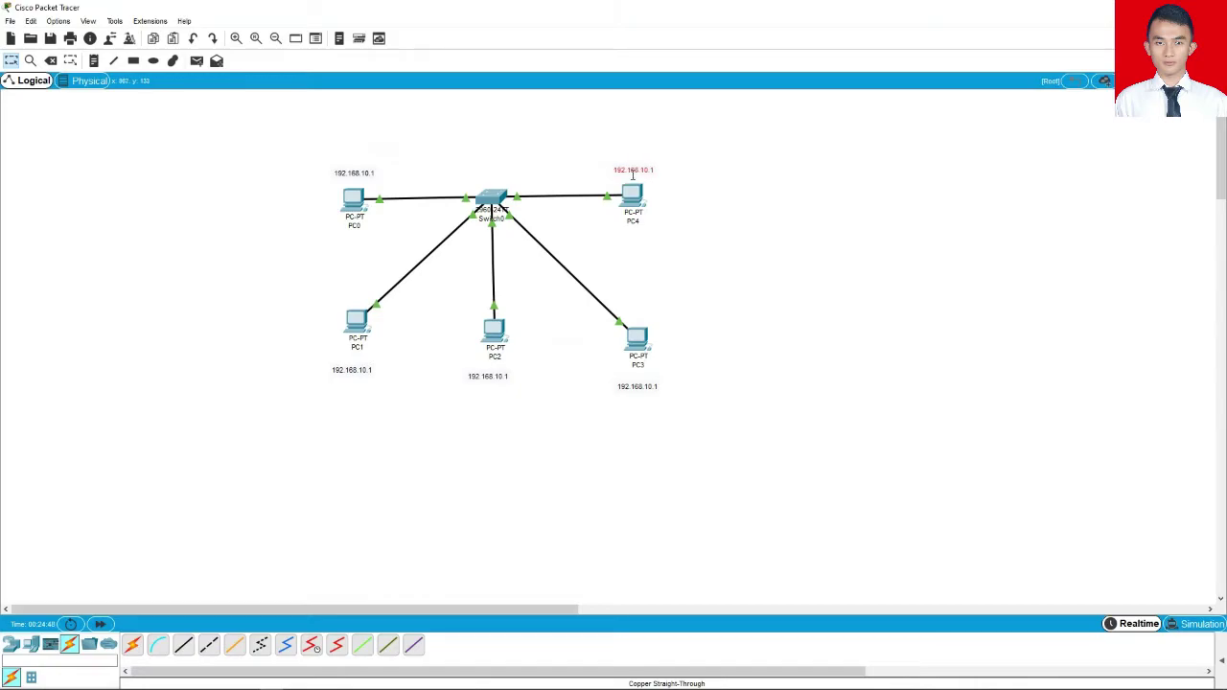
# Change the address note below PC1 to 192.168.10.2.
pyautogui.click(374, 369)
pyautogui.click(376, 369)
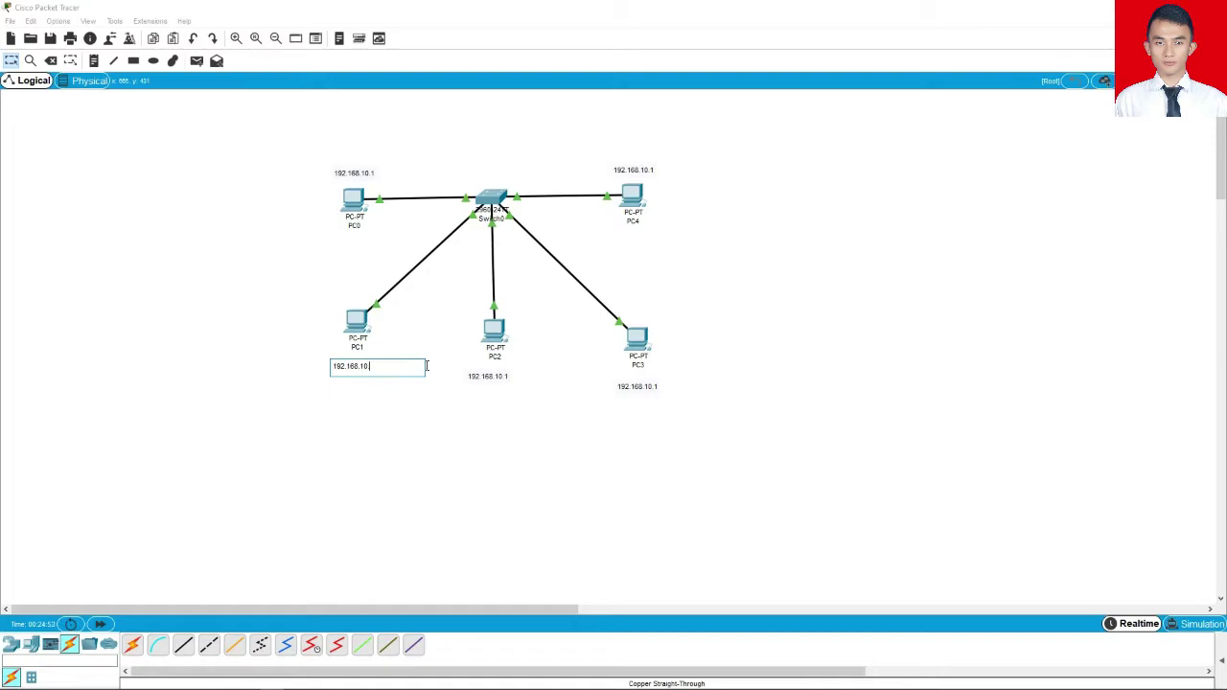
pyautogui.write('2')
pyautogui.click(465, 438)
# Change the address note below PC2 to 192.168.10.3 and the one below PC3 to 192.168.10.4.
pyautogui.doubleClick(511, 376)
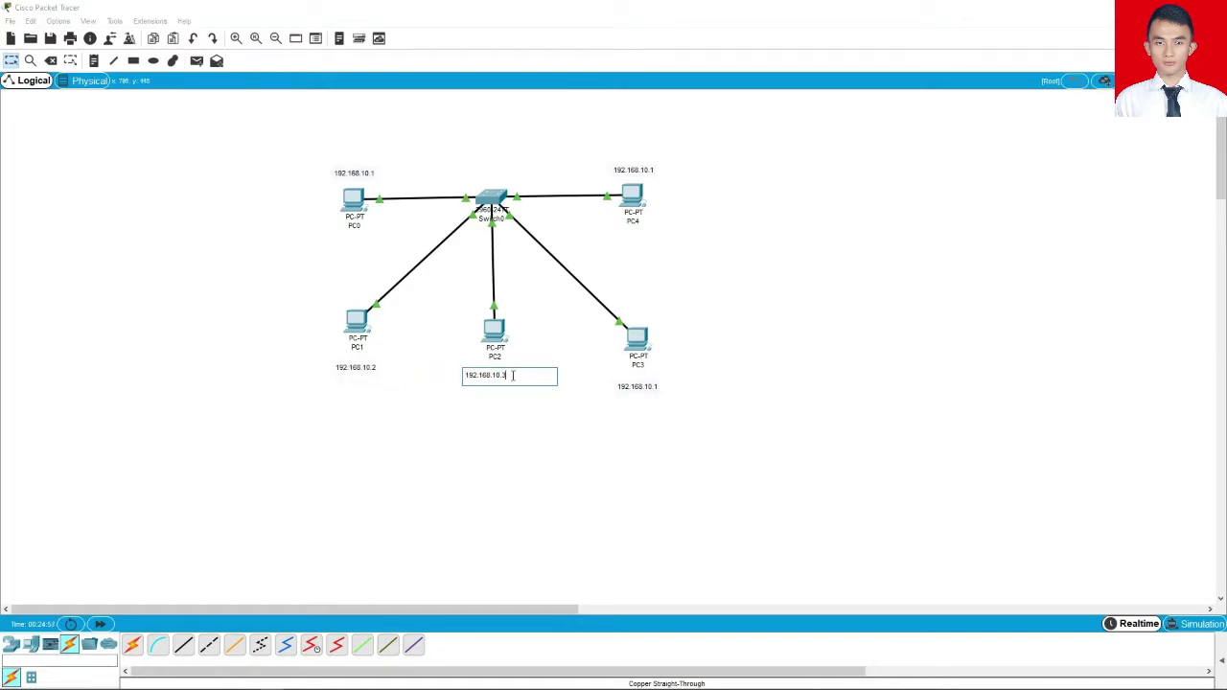
pyautogui.click(540, 455)
pyautogui.doubleClick(660, 386)
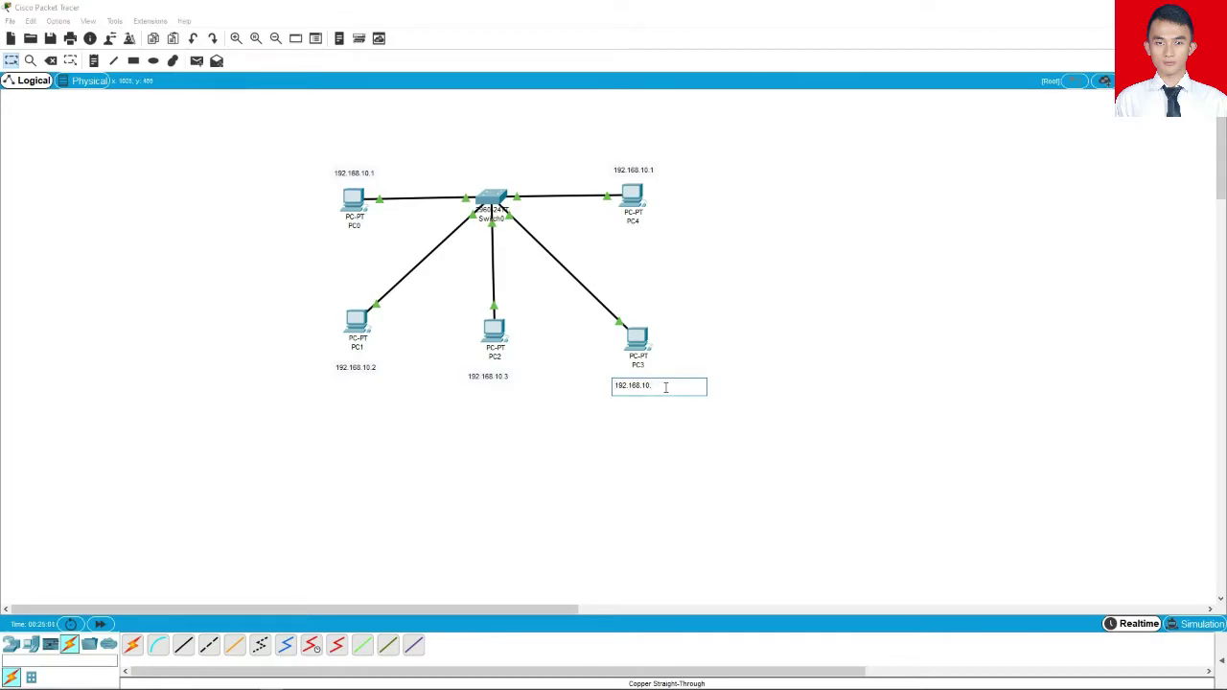
pyautogui.click(695, 468)
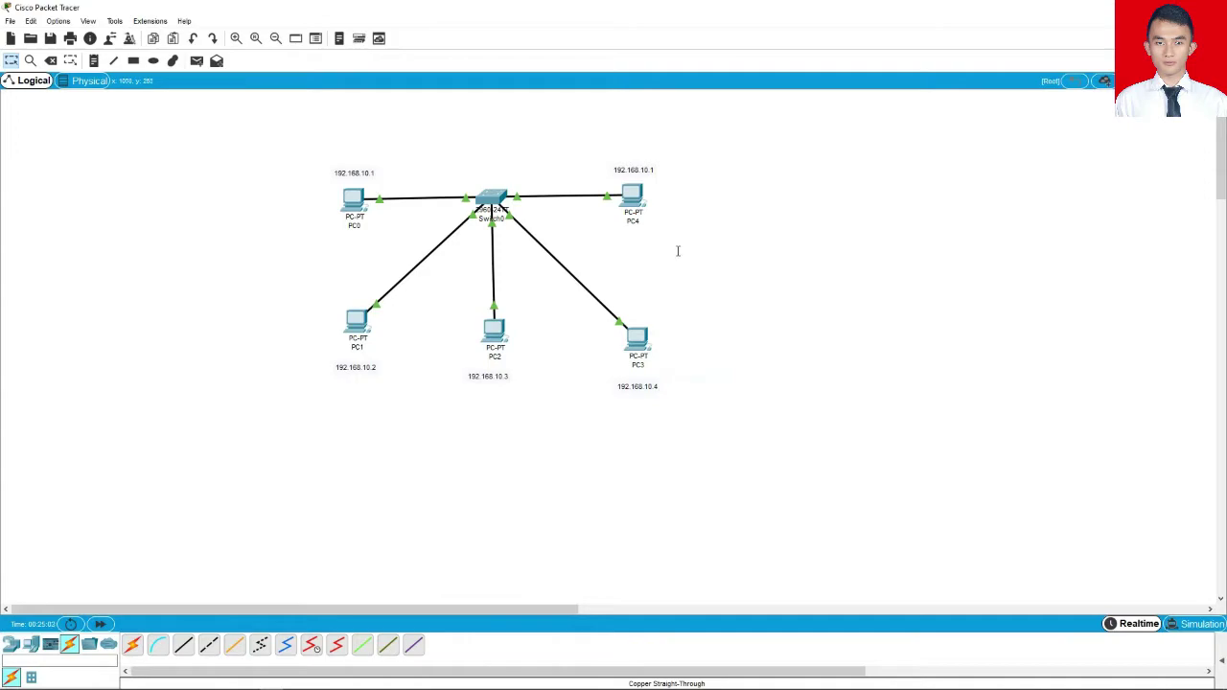
# Change the address note above PC4 to 192.168.10.5.
pyautogui.doubleClick(647, 173)
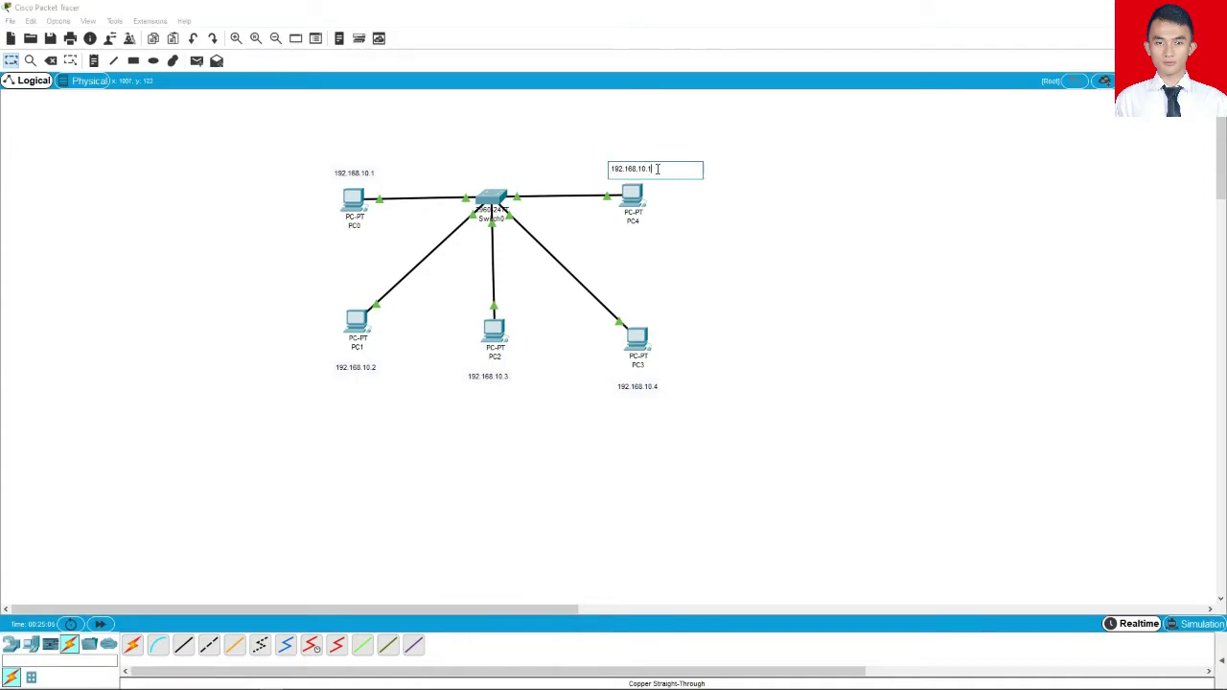
pyautogui.click(888, 331)
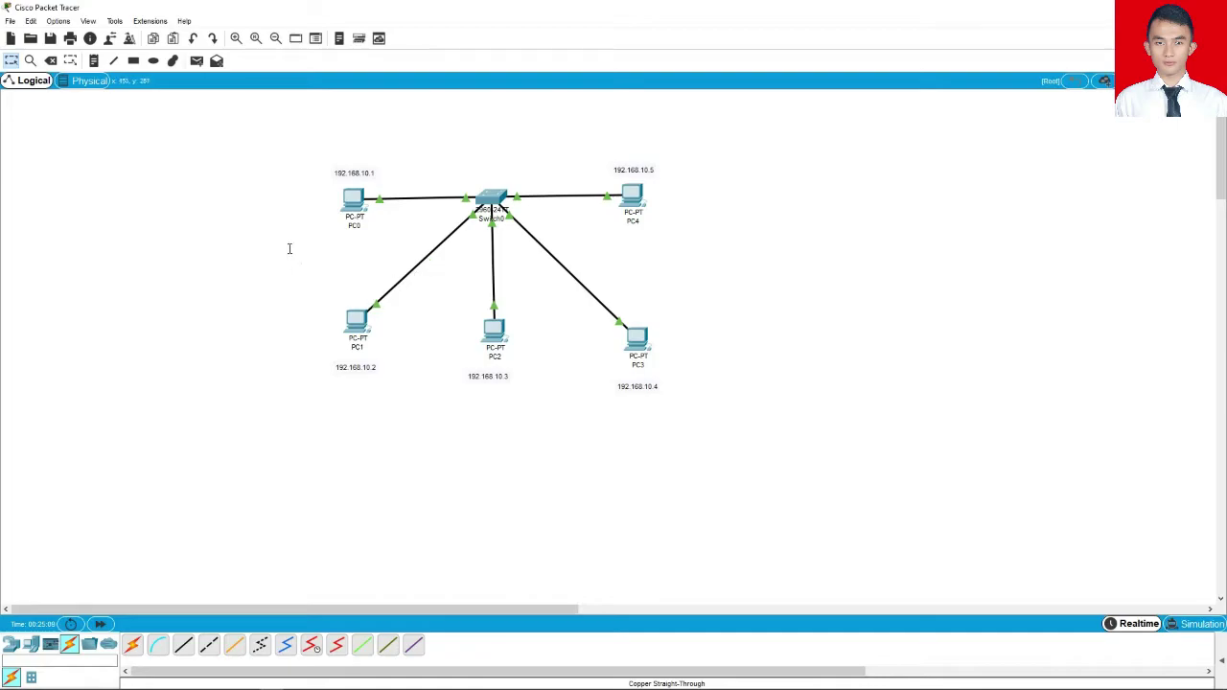
# Open the IP Configuration of PC0, moving its window clear of the PC0 address note.
pyautogui.click(351, 200)
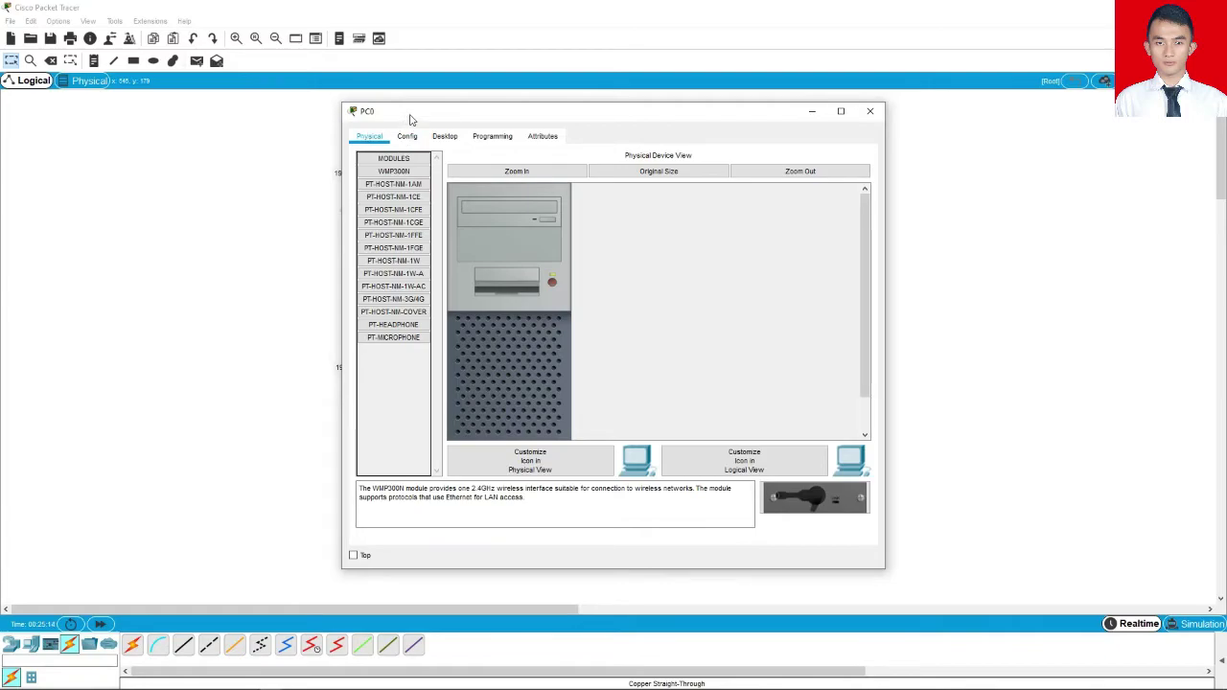
pyautogui.moveTo(403, 112); pyautogui.dragTo(562, 132)
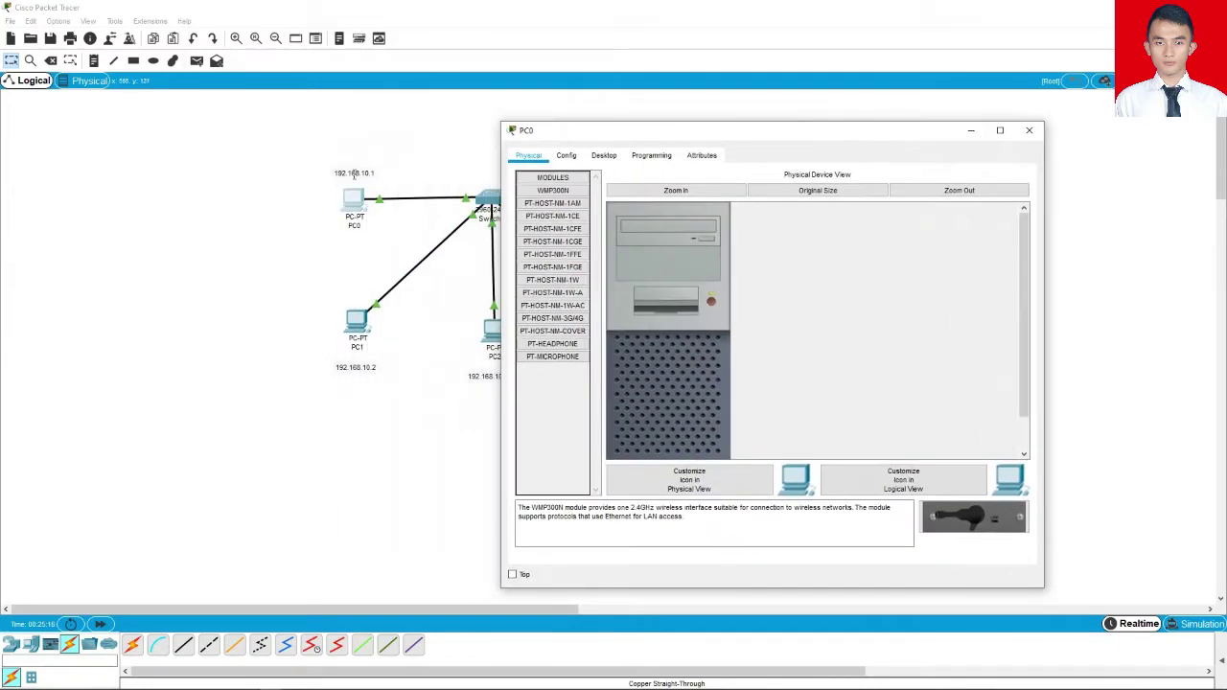
pyautogui.click(604, 155)
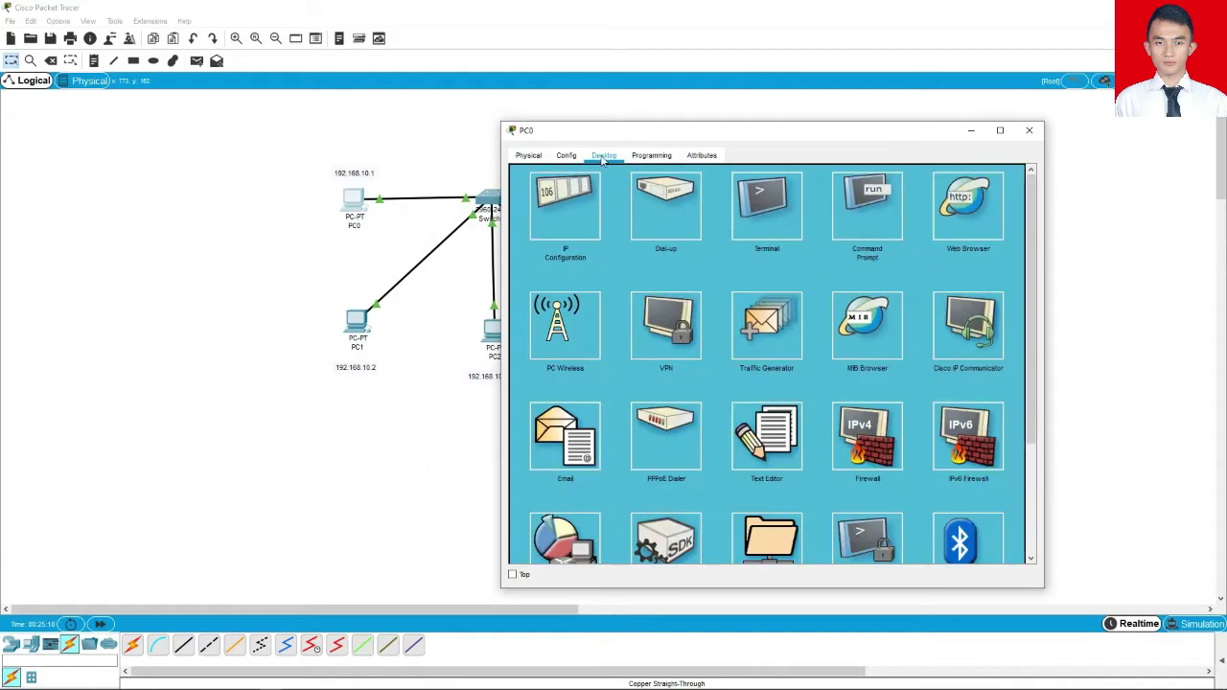
pyautogui.click(565, 206)
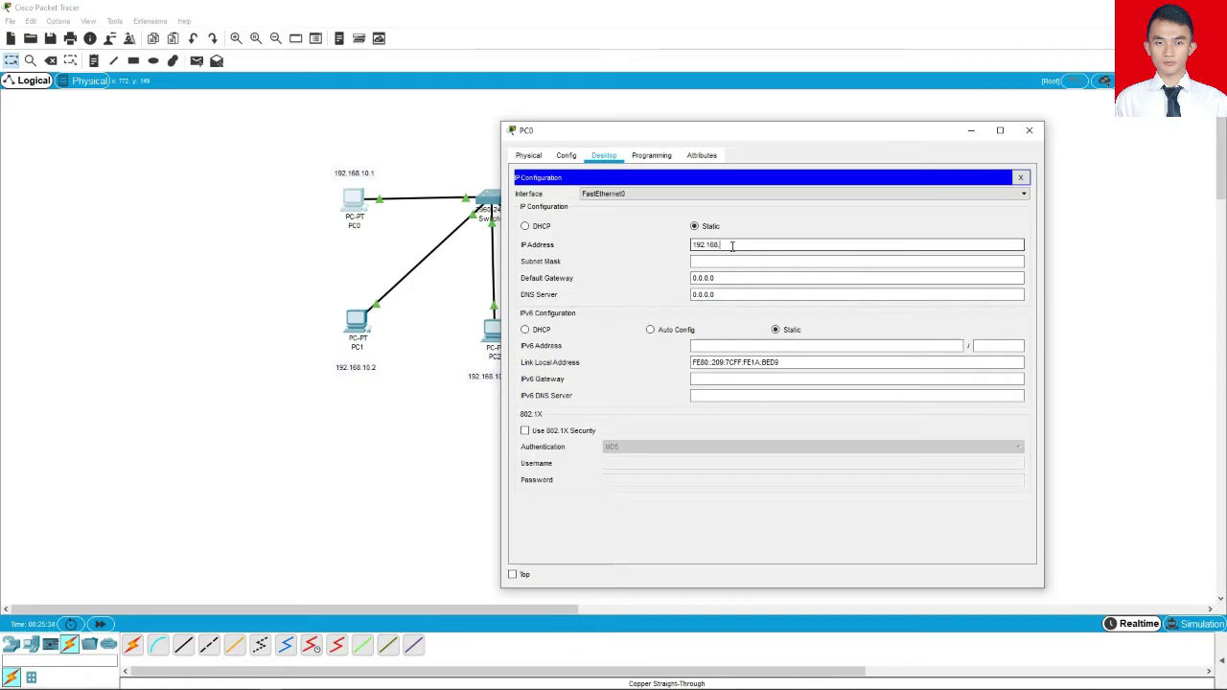
pyautogui.write('0.1')
pyautogui.click(711, 261)
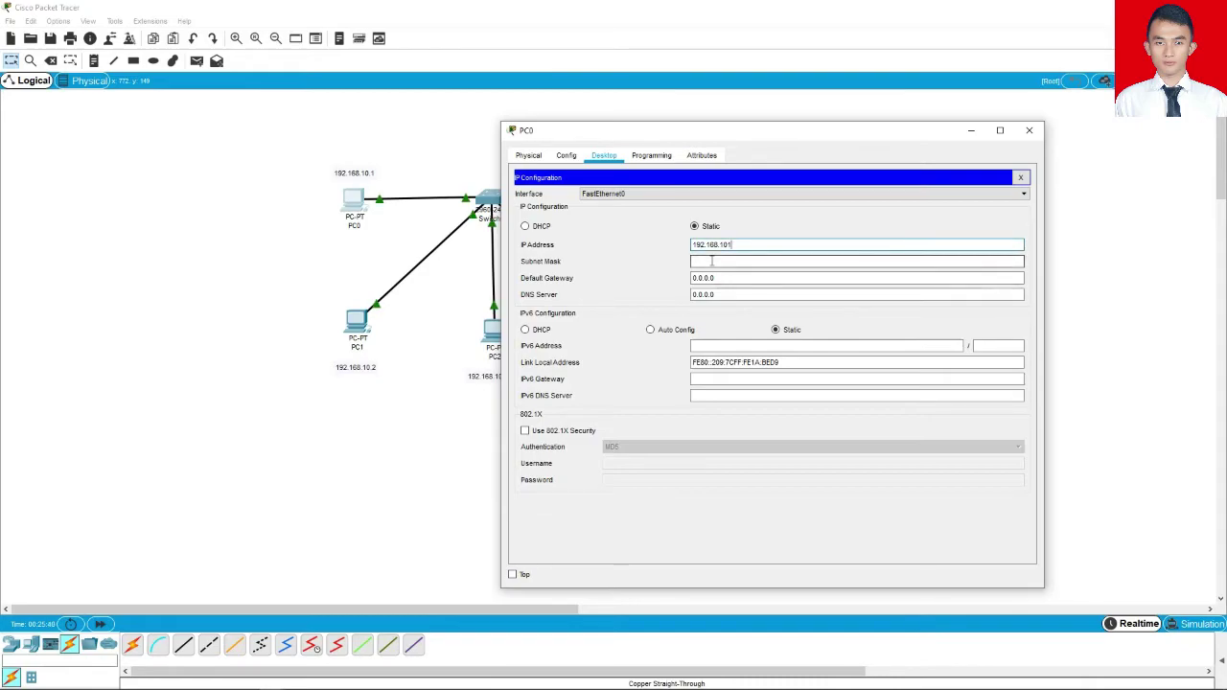
pyautogui.click(712, 261)
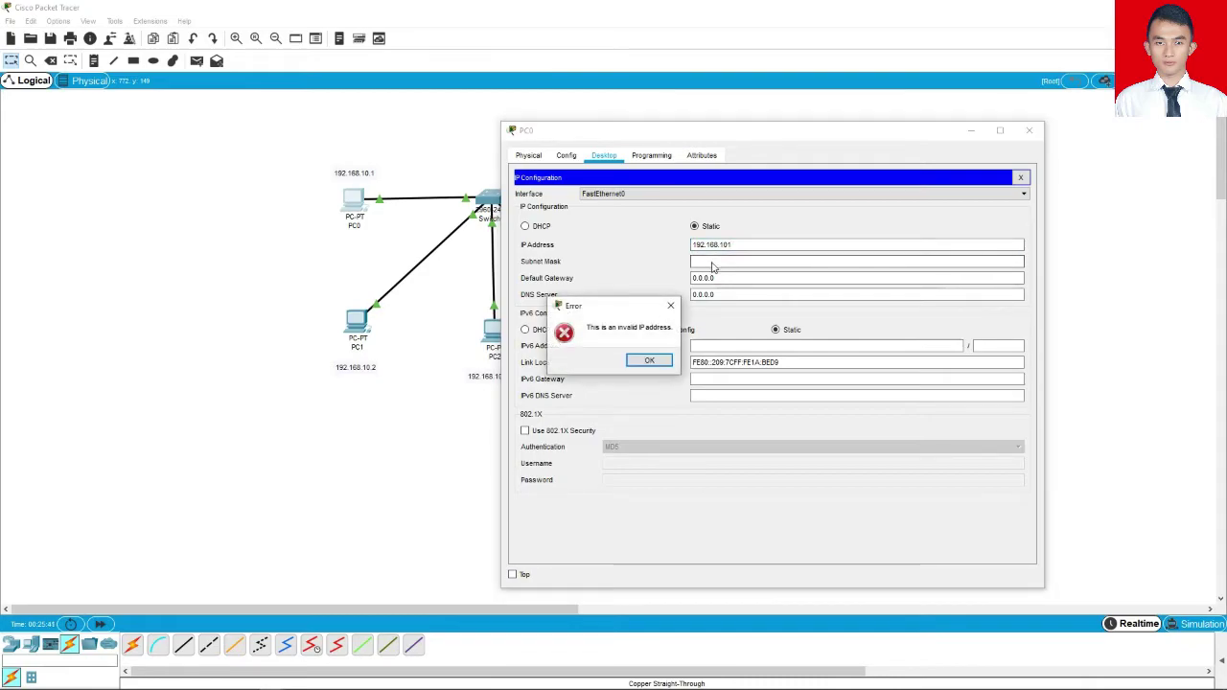
pyautogui.click(670, 305)
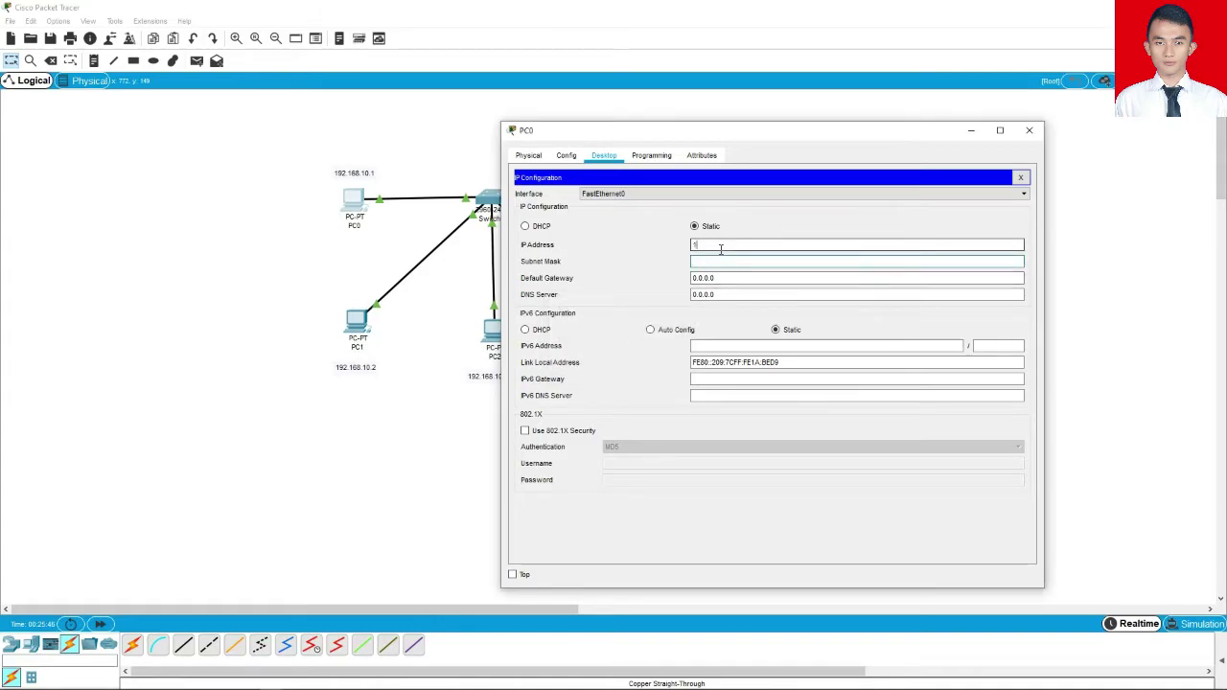
# Give PC0 the static IP address 192.168.10.1 with subnet mask 255.255.255.0, and close its window.
pyautogui.write('192.168.10.1')
pyautogui.click(718, 256)
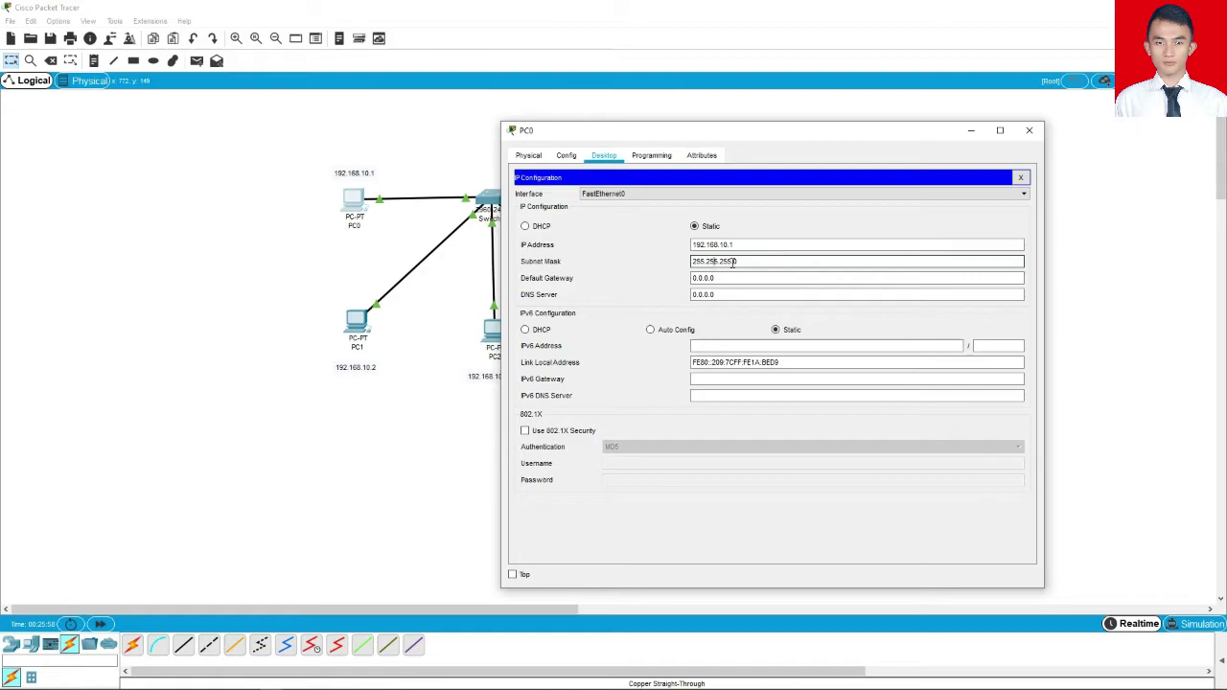
pyautogui.moveTo(748, 140); pyautogui.dragTo(710, 139)
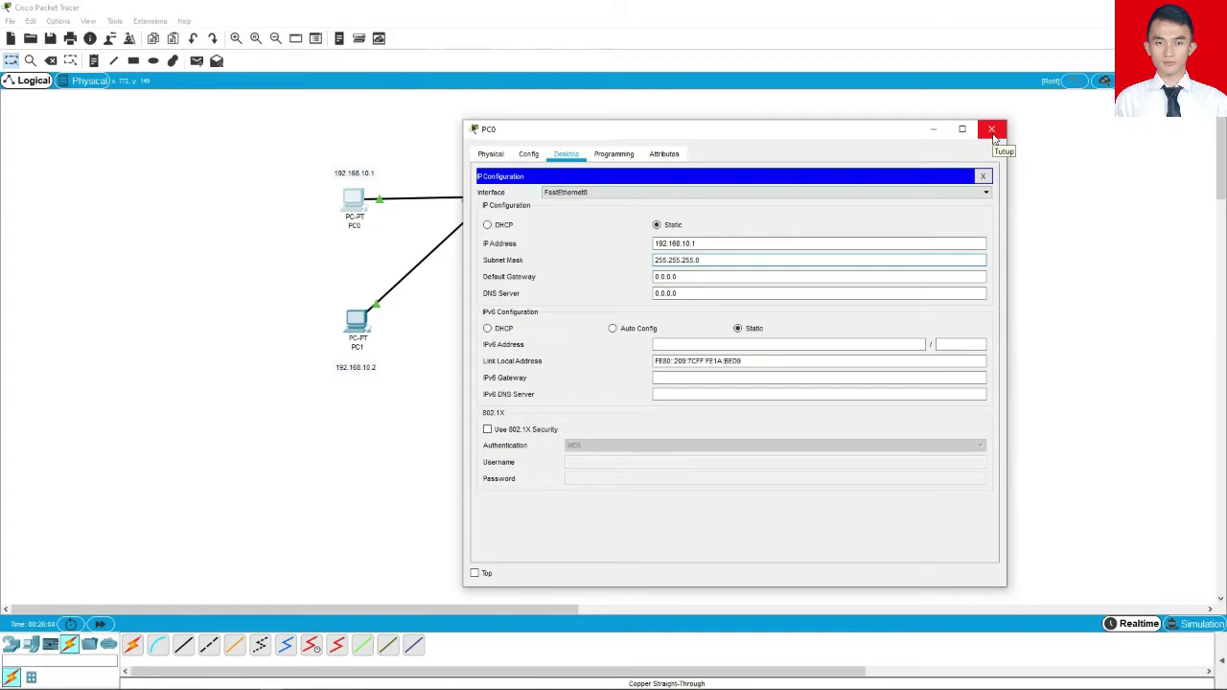
pyautogui.click(993, 131)
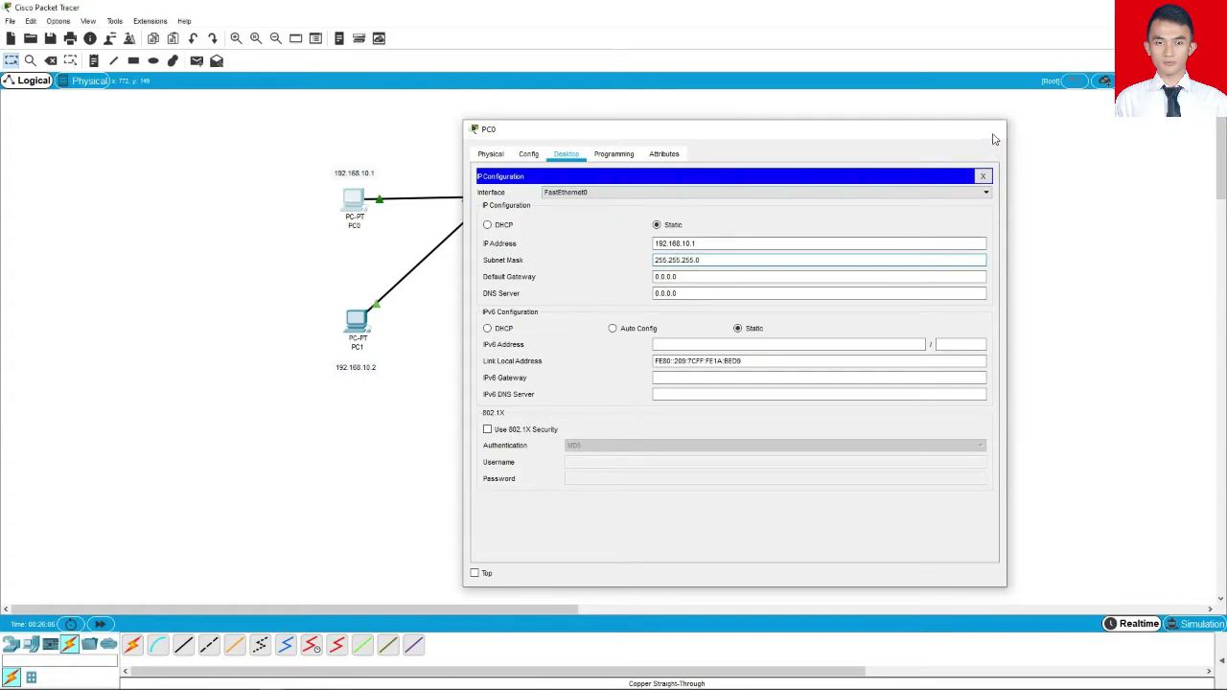
# Configure PC1 with the static IP address 192.168.10.2 and subnet mask 255.255.255.0.
pyautogui.click(356, 322)
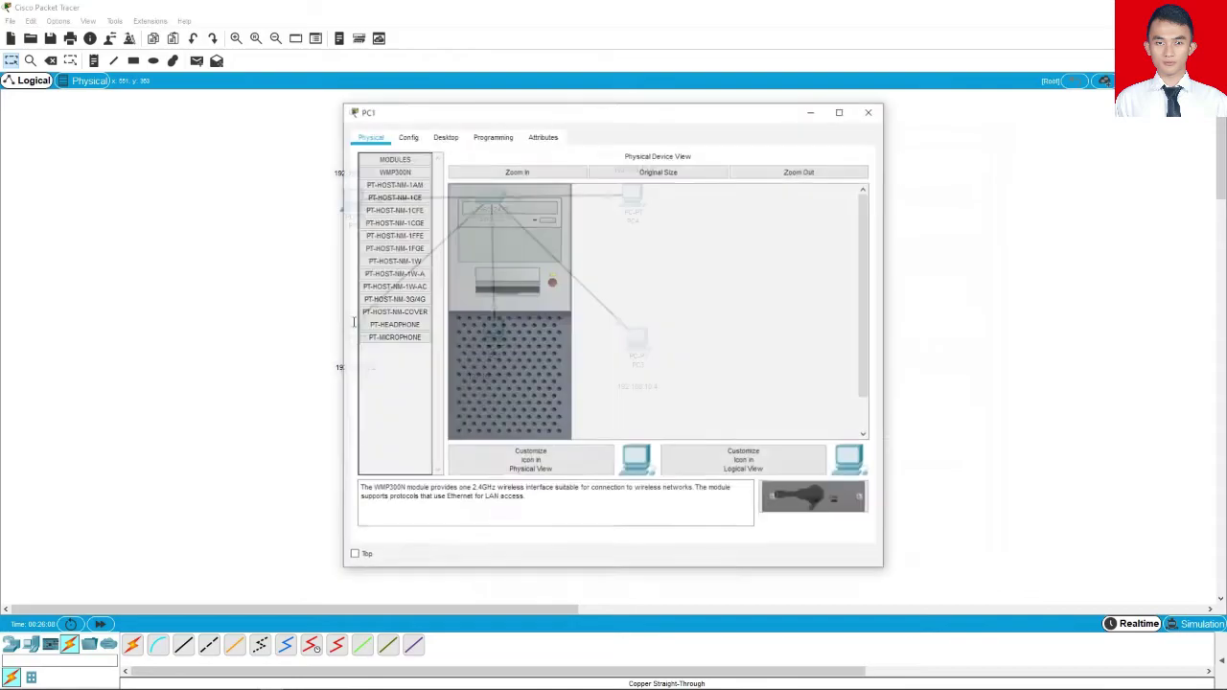
pyautogui.click(437, 139)
pyautogui.click(400, 192)
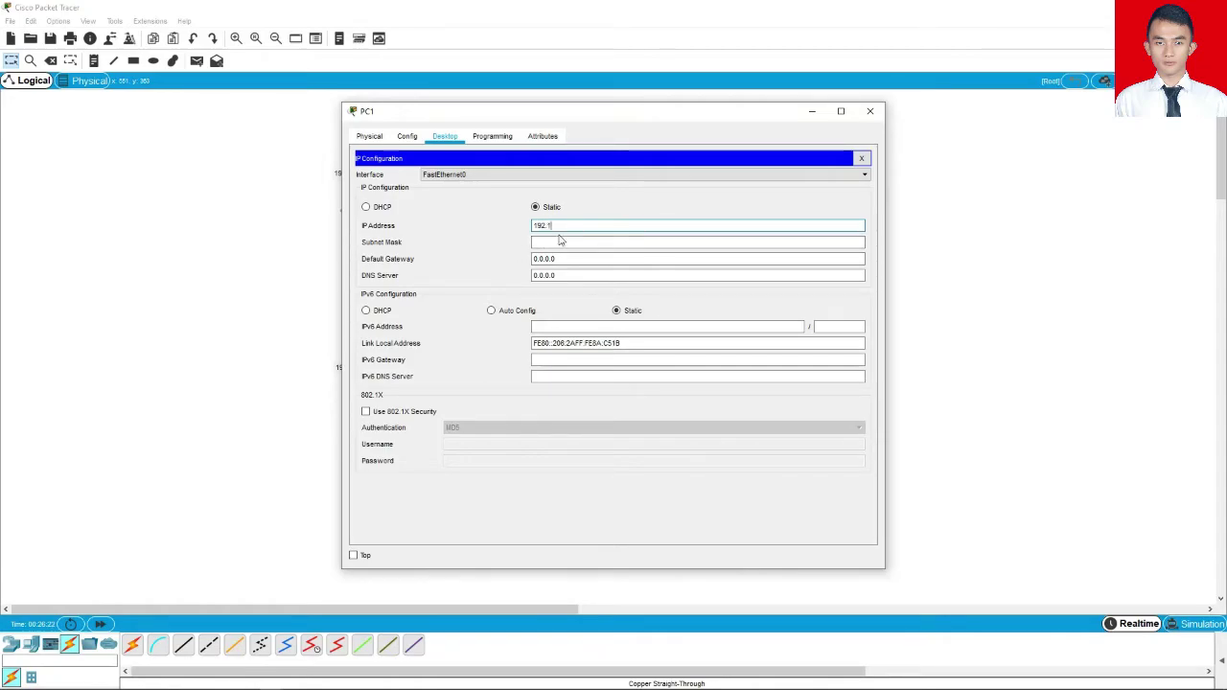
pyautogui.write('68.10.2')
pyautogui.hotkey('ctrl', 'a')
pyautogui.press('Tab')
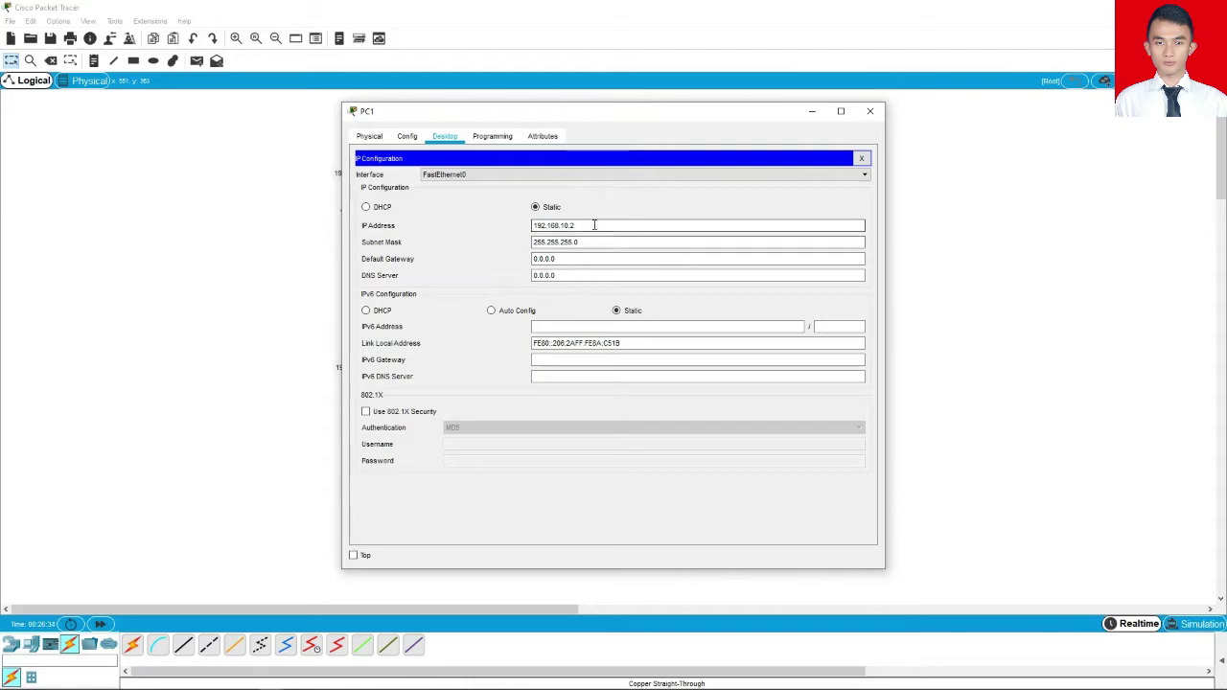
pyautogui.click(873, 119)
# Configure PC2 with the static IP address 192.168.10.3 and subnet mask 255.255.255.0.
pyautogui.click(494, 330)
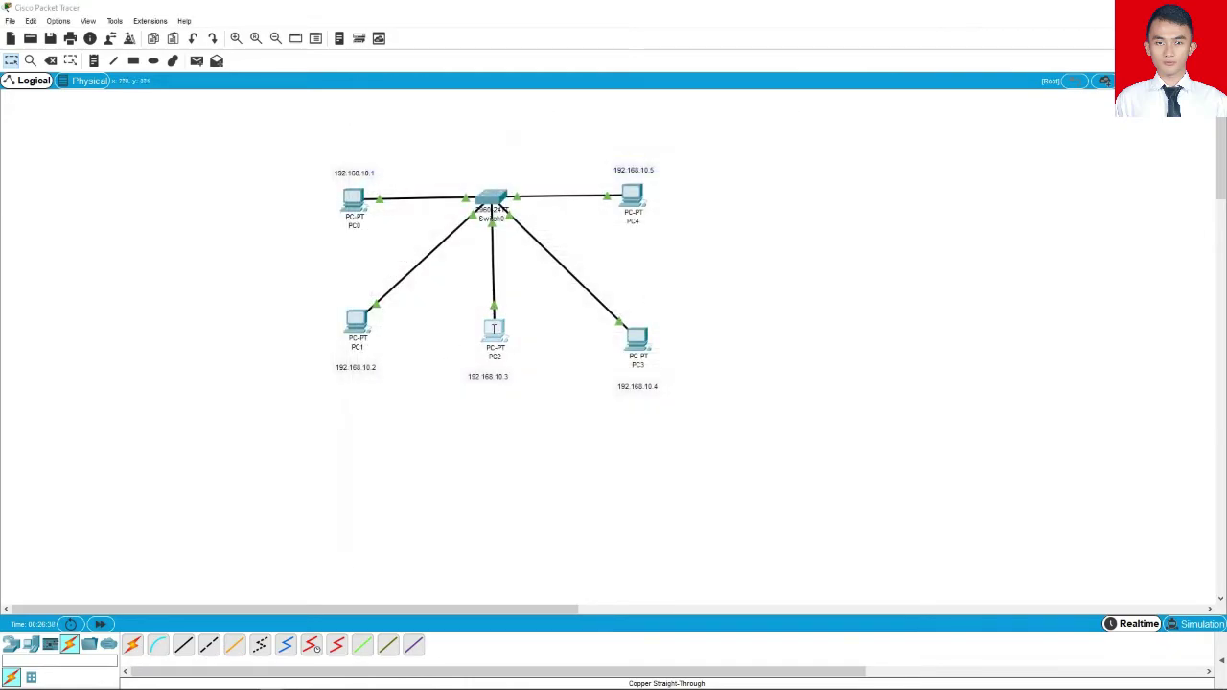
pyautogui.click(444, 135)
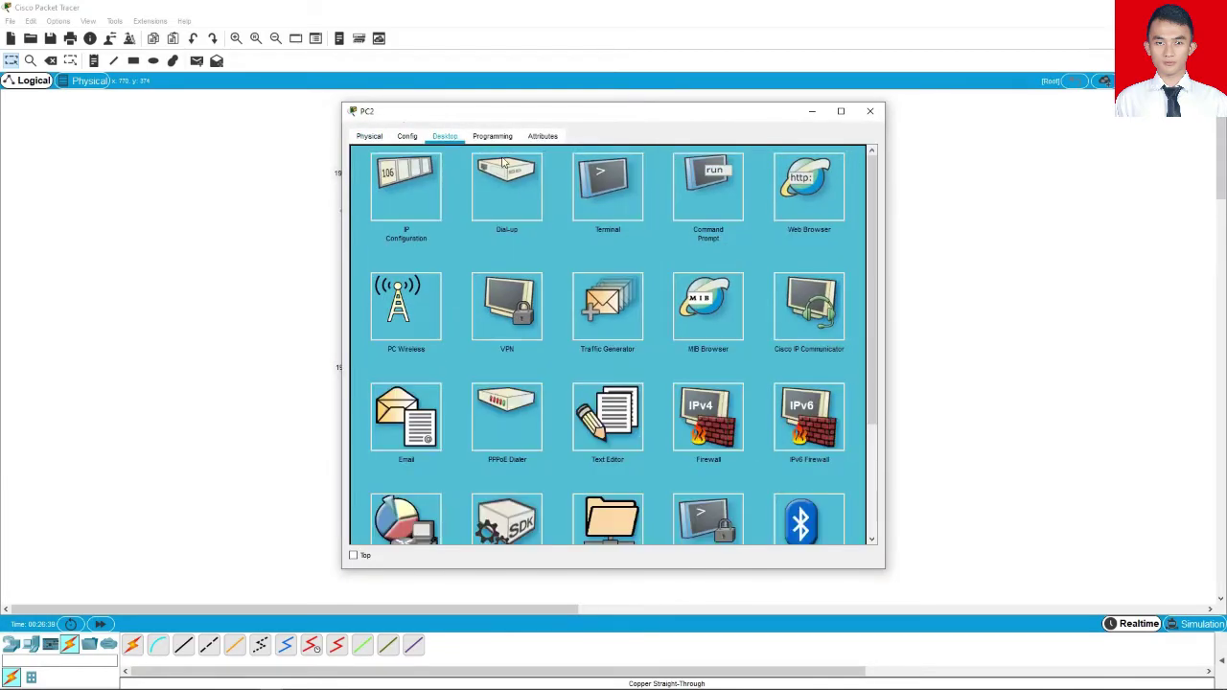
pyautogui.click(413, 186)
pyautogui.click(571, 224)
pyautogui.write('192.168.10.2')
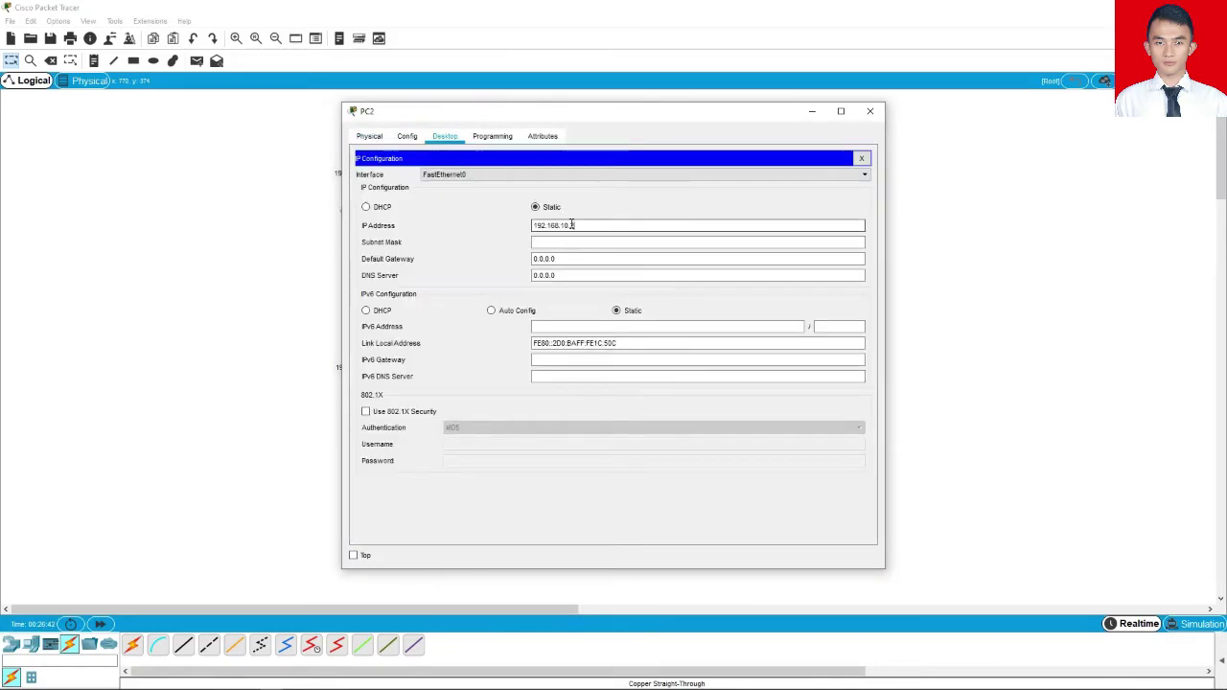
pyautogui.press('BackSpace')
pyautogui.write('3')
pyautogui.click(583, 241)
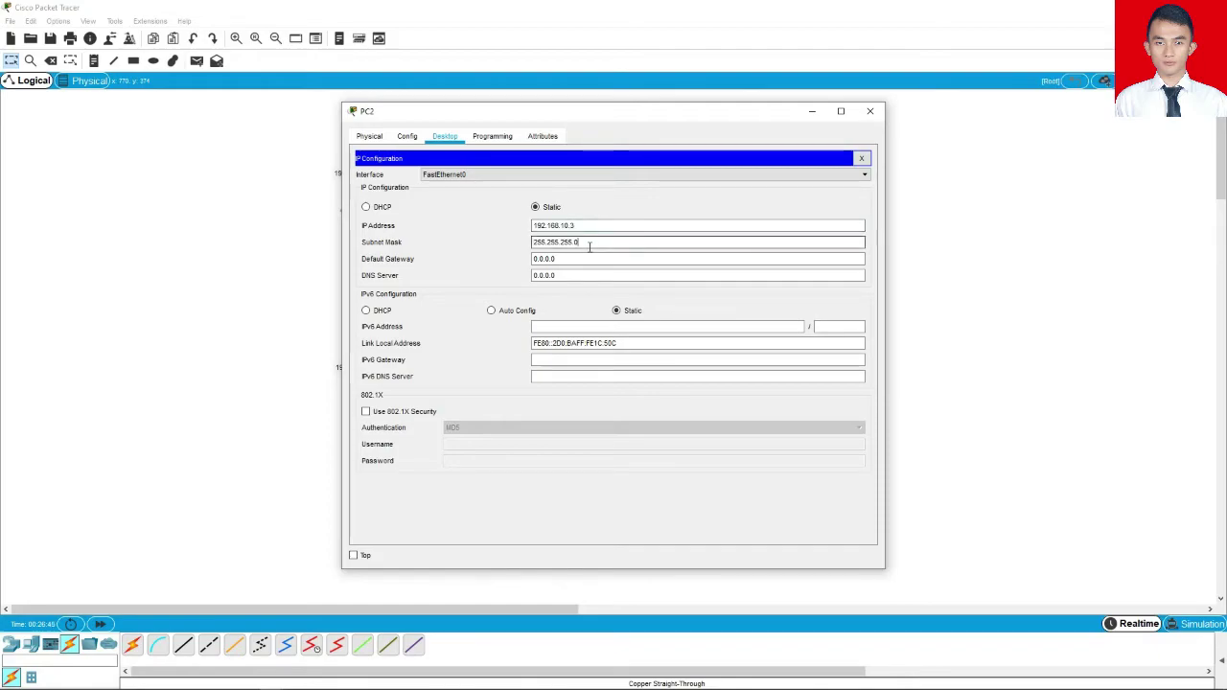
pyautogui.click(870, 114)
# Configure PC3 with the static IP address 192.168.10.4 and subnet mask 255.255.255.0.
pyautogui.click(637, 345)
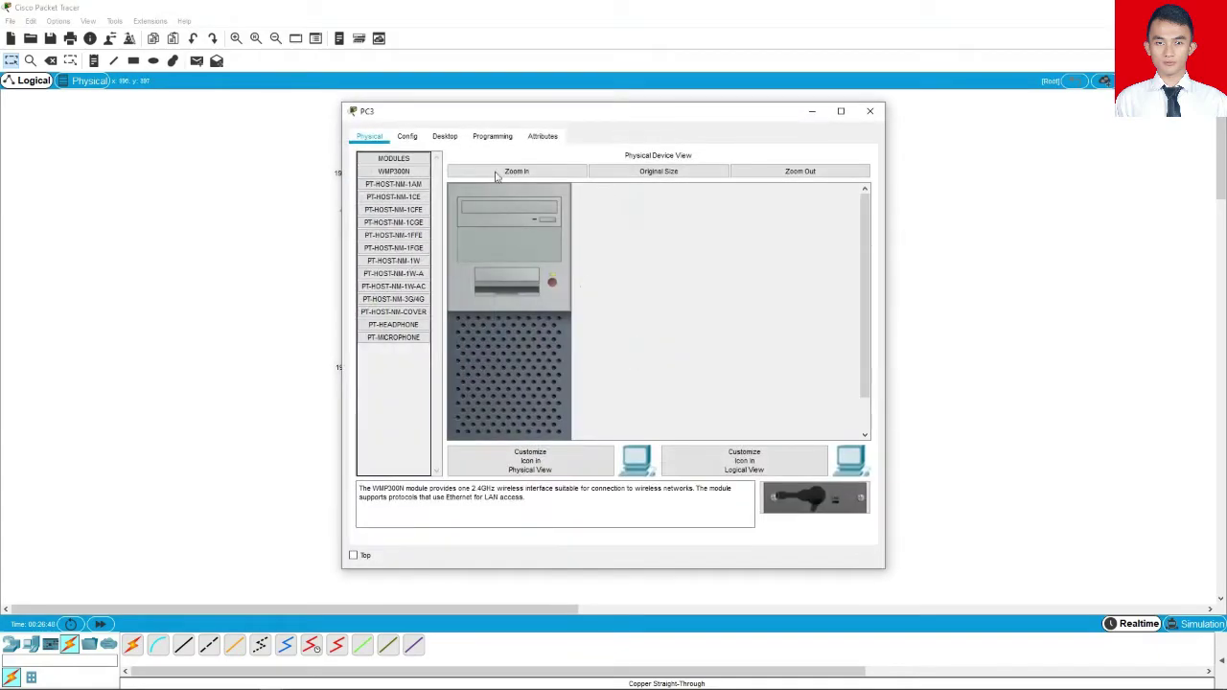
pyautogui.click(445, 137)
pyautogui.click(406, 187)
pyautogui.click(561, 225)
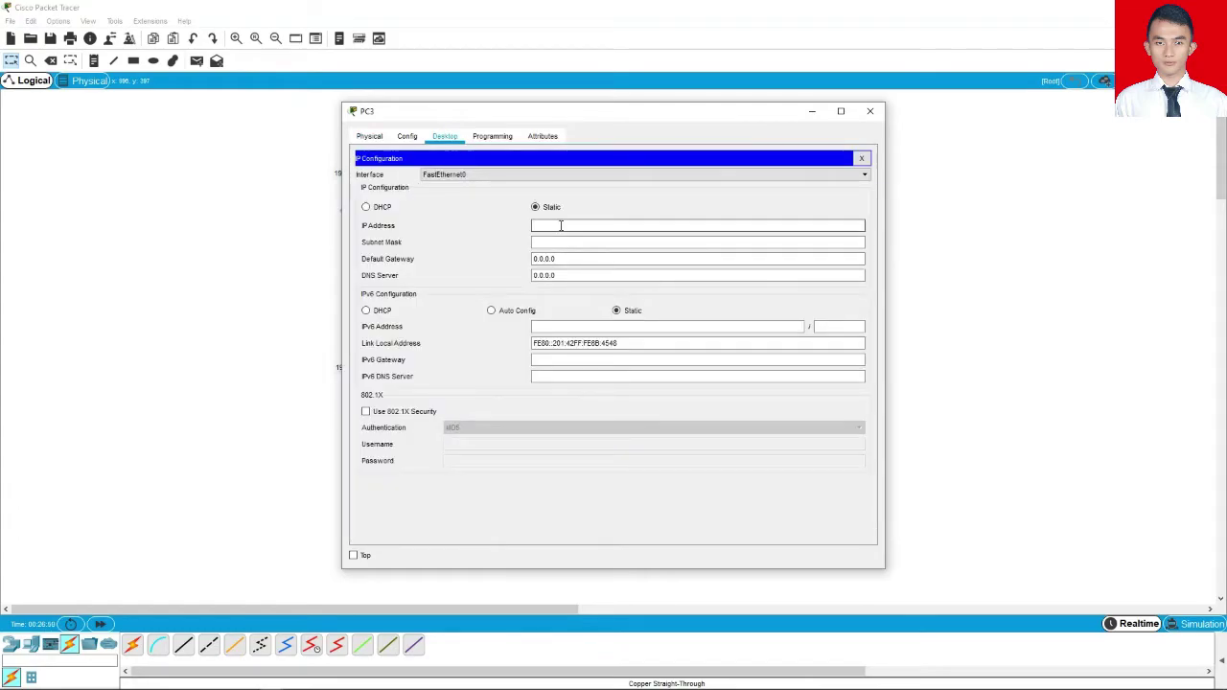
pyautogui.write('192.168.10.2')
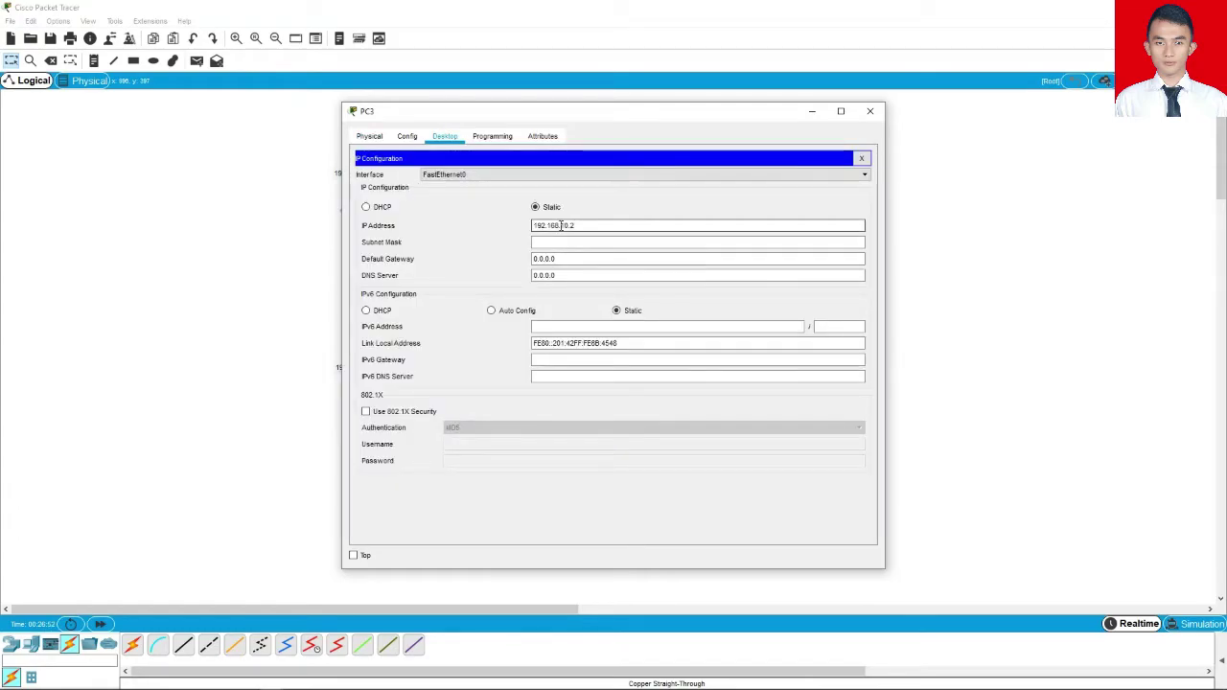
pyautogui.click(564, 241)
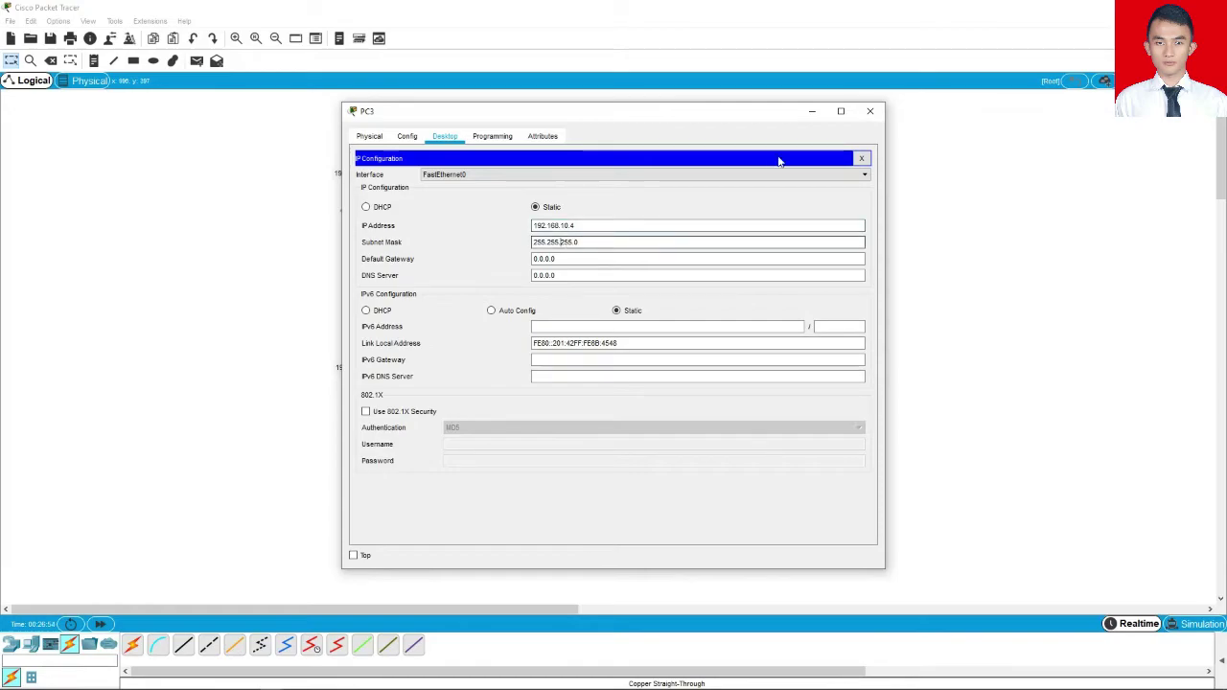
pyautogui.click(871, 113)
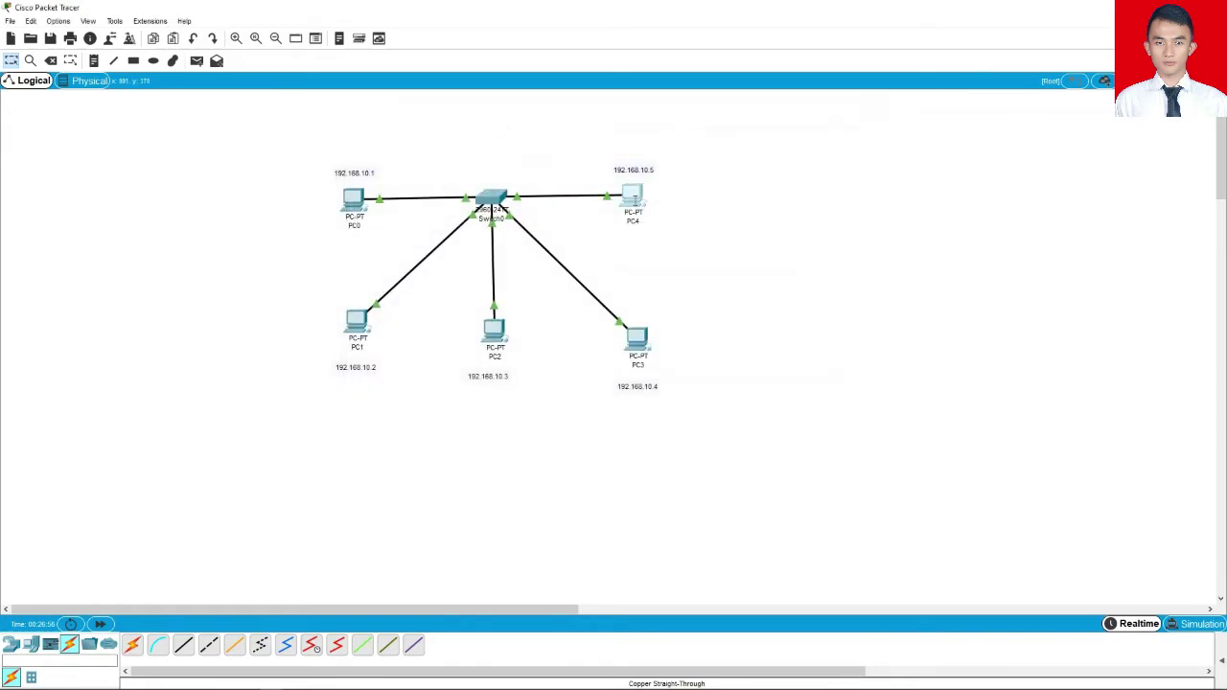
# Configure PC4 with the static IP address 192.168.10.5 and subnet mask 255.255.255.0.
pyautogui.click(630, 197)
pyautogui.click(444, 136)
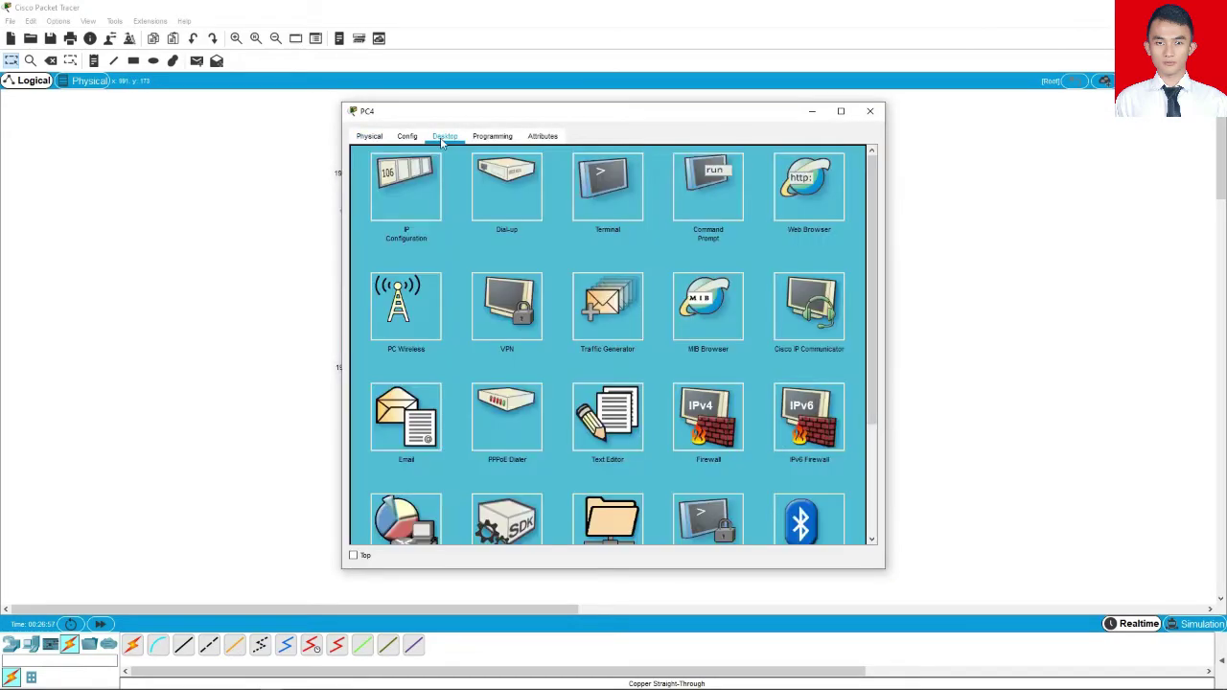
pyautogui.click(407, 184)
pyautogui.click(573, 225)
pyautogui.write('192.168.10.2')
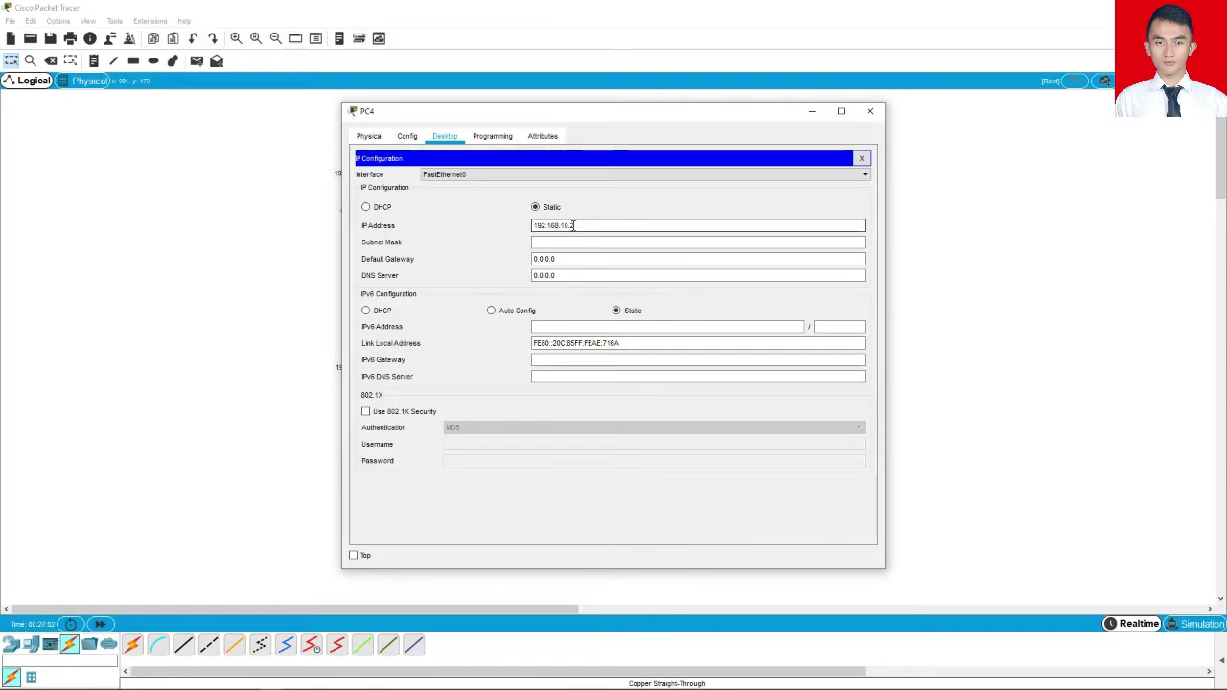
pyautogui.click(576, 242)
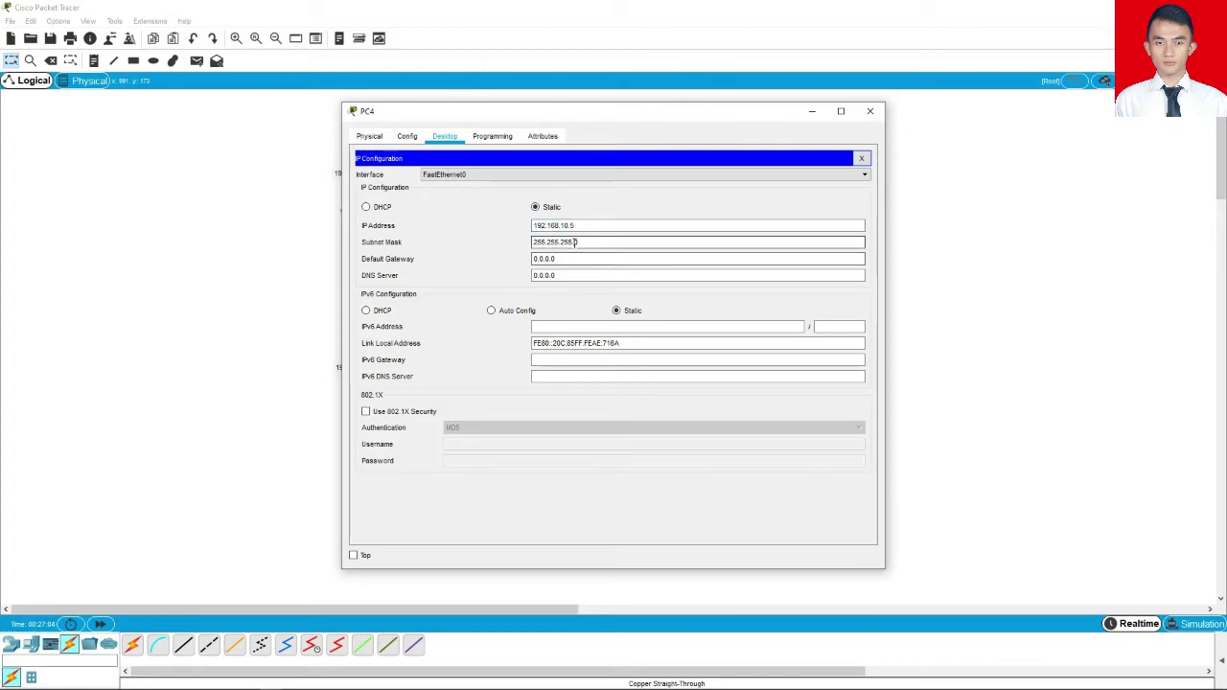
pyautogui.click(867, 112)
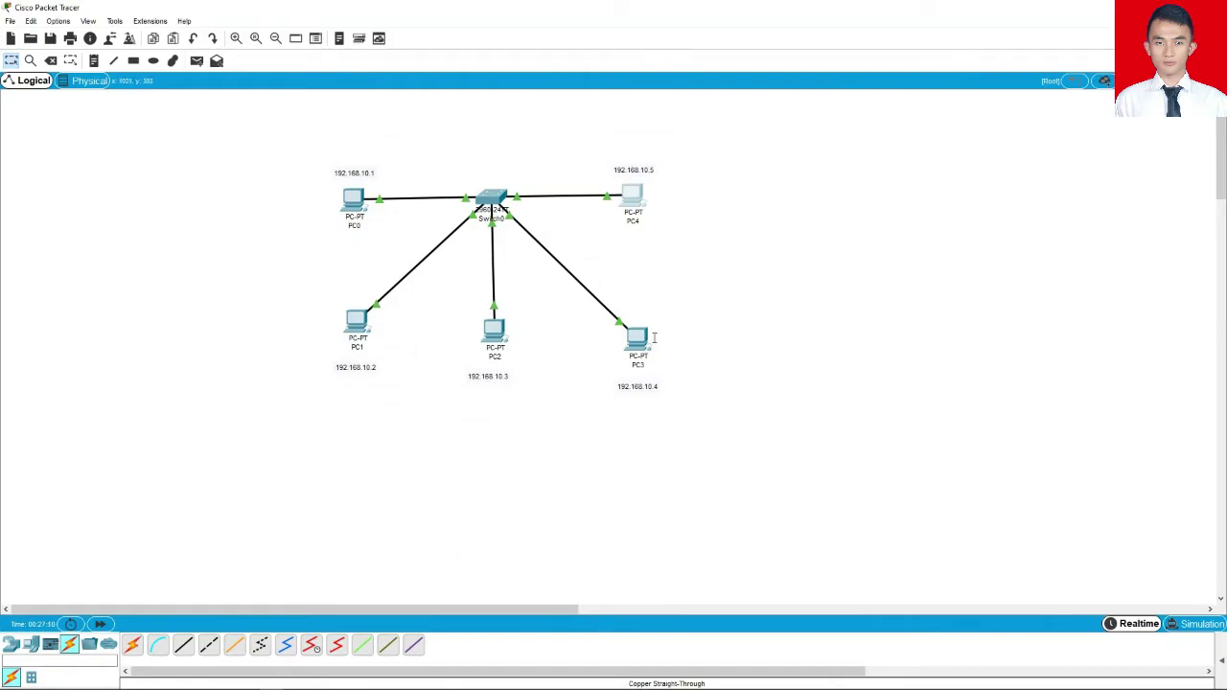
# Move PC3 and its 192.168.10.4 note slightly upward to line up with PC2 and its note.
pyautogui.moveTo(638, 338); pyautogui.dragTo(636, 328)
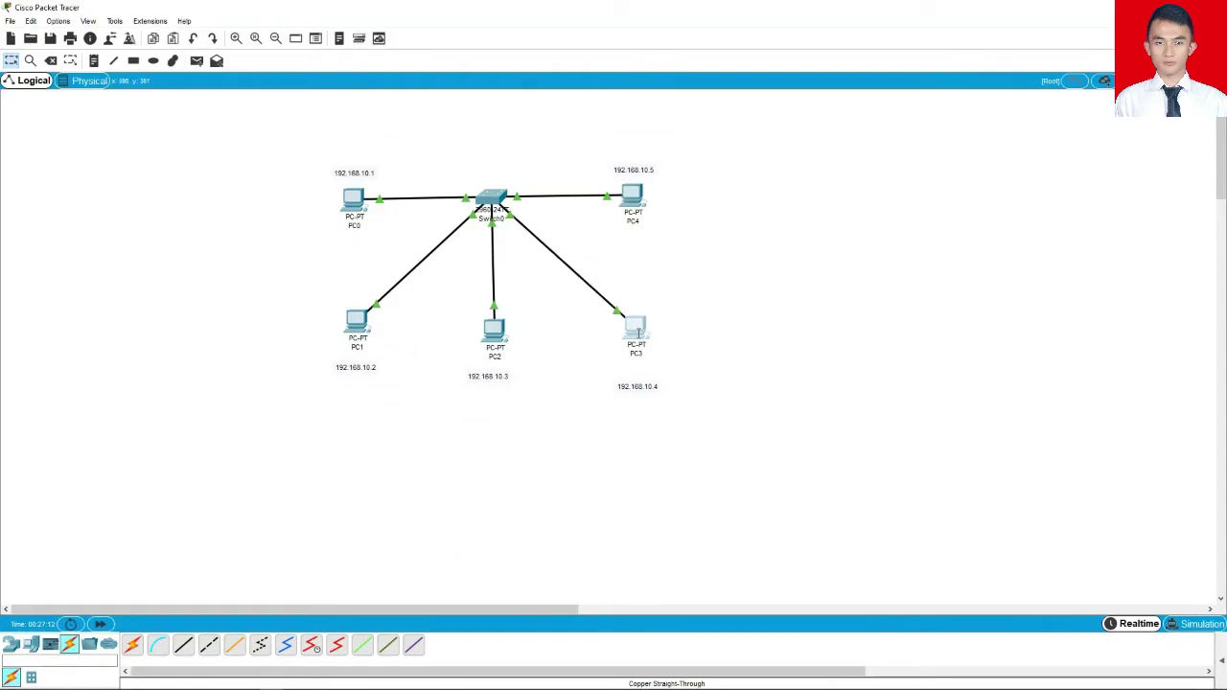
pyautogui.moveTo(650, 382); pyautogui.dragTo(648, 375)
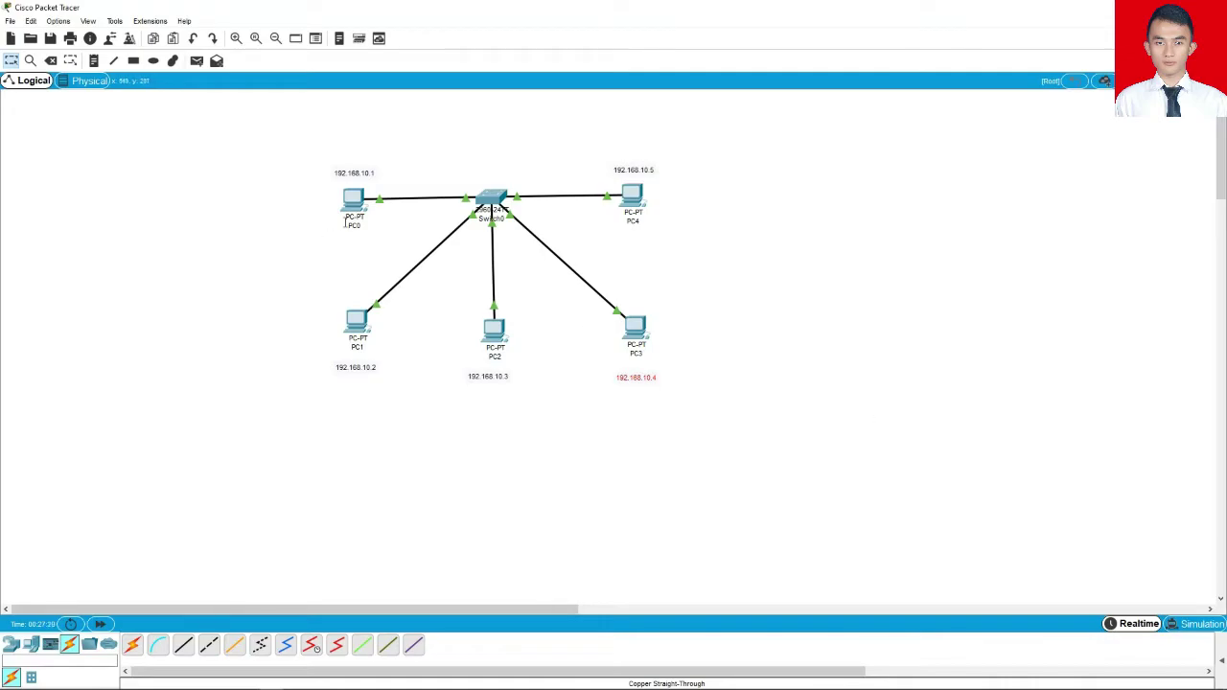
# Switch to Simulation mode and exclude every IPv4 protocol except ICMP from the event list filters.
pyautogui.click(1200, 633)
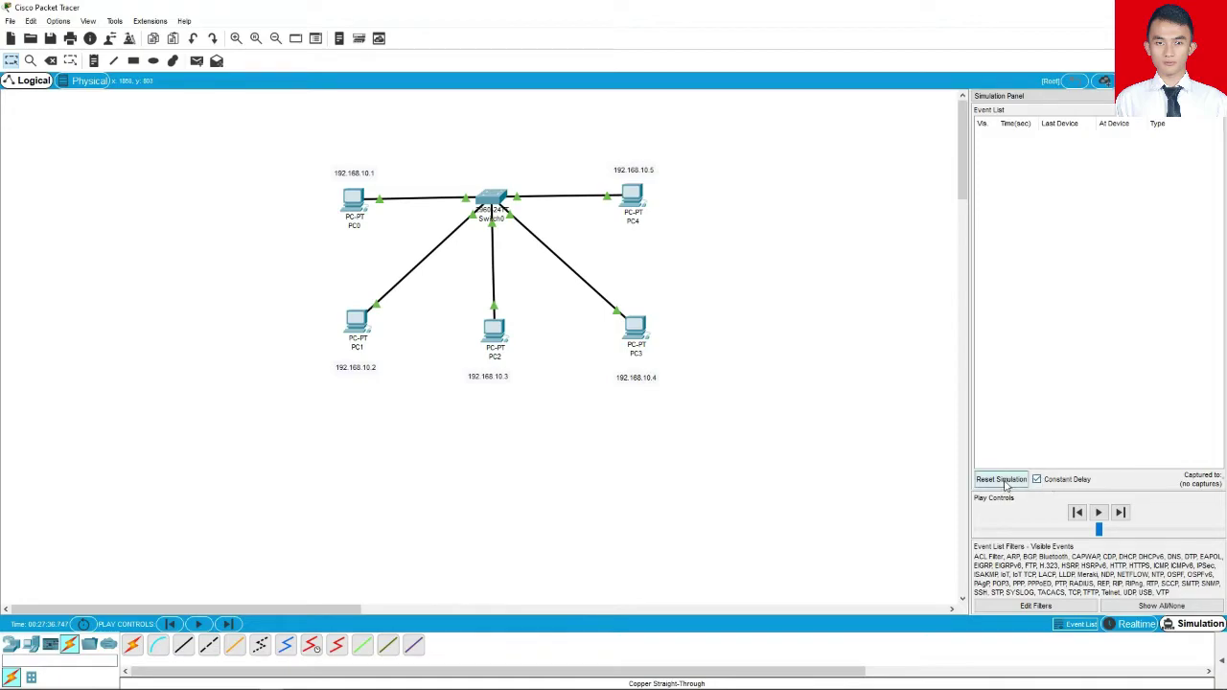
pyautogui.click(1033, 606)
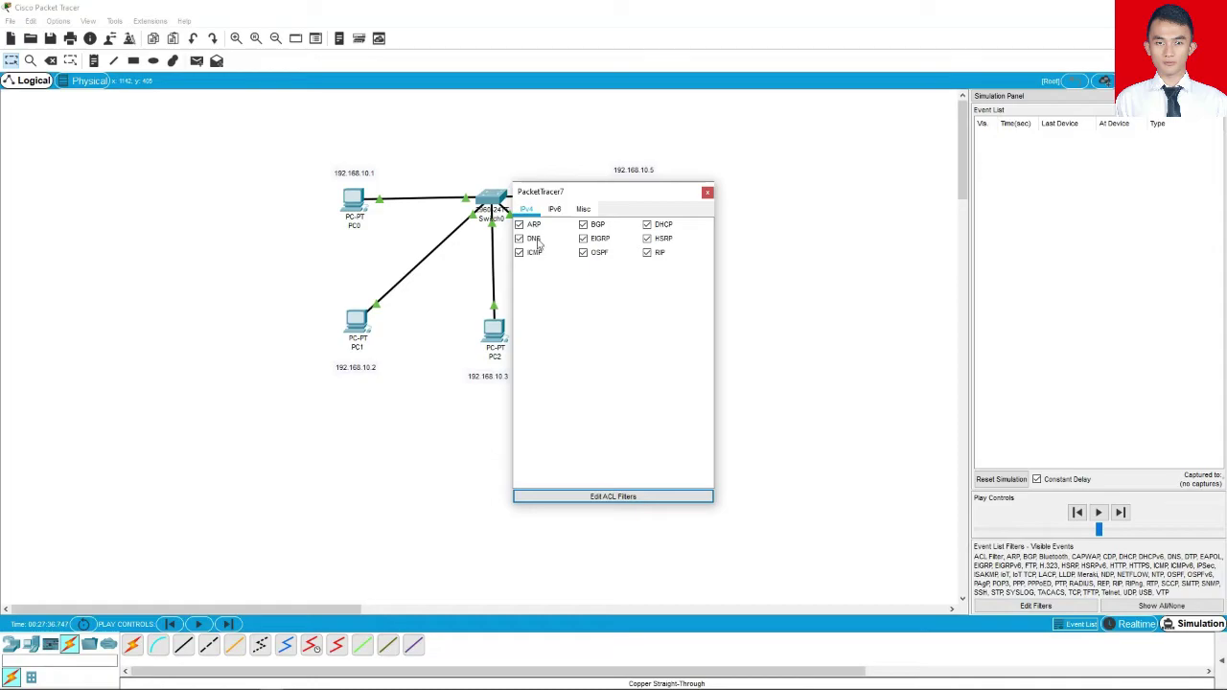
pyautogui.click(519, 224)
pyautogui.click(583, 252)
pyautogui.click(583, 238)
pyautogui.click(583, 224)
pyautogui.click(646, 224)
pyautogui.click(647, 252)
pyautogui.click(647, 238)
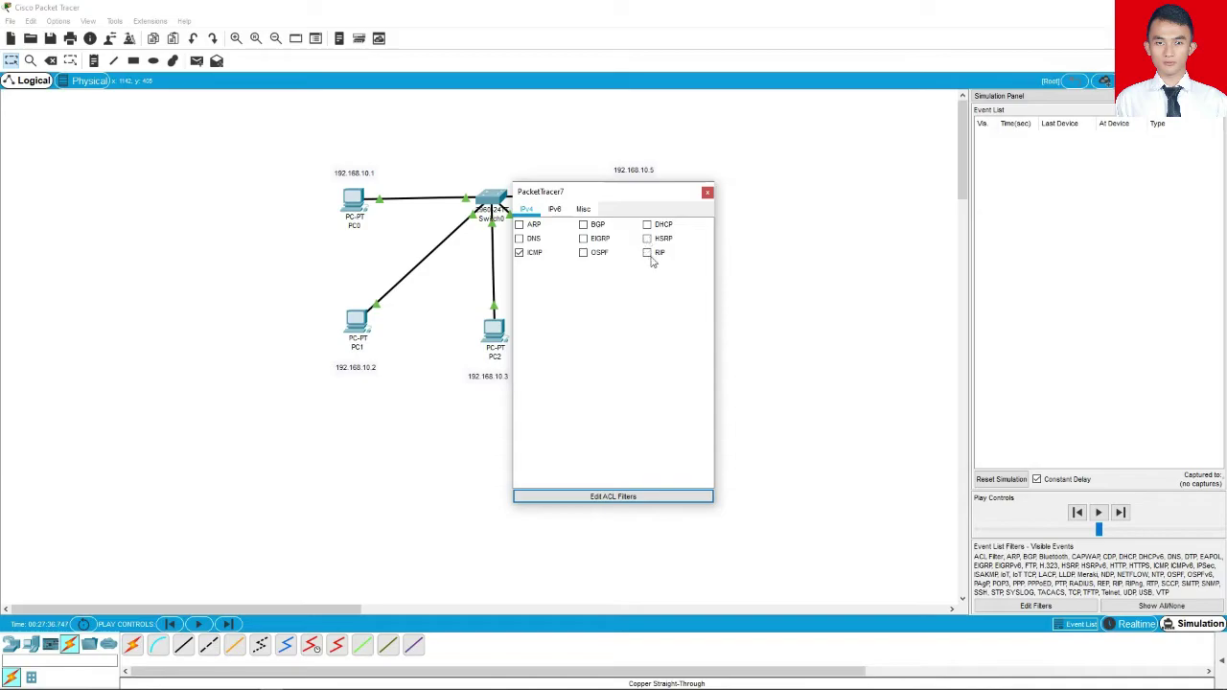
# Exclude the IPv6 protocols DHCPv6, ICMPv6, RIPng, EIGRPv6, NDP, HSRPv6 and OSPFv6 from the event list filters.
pyautogui.click(555, 209)
pyautogui.click(519, 225)
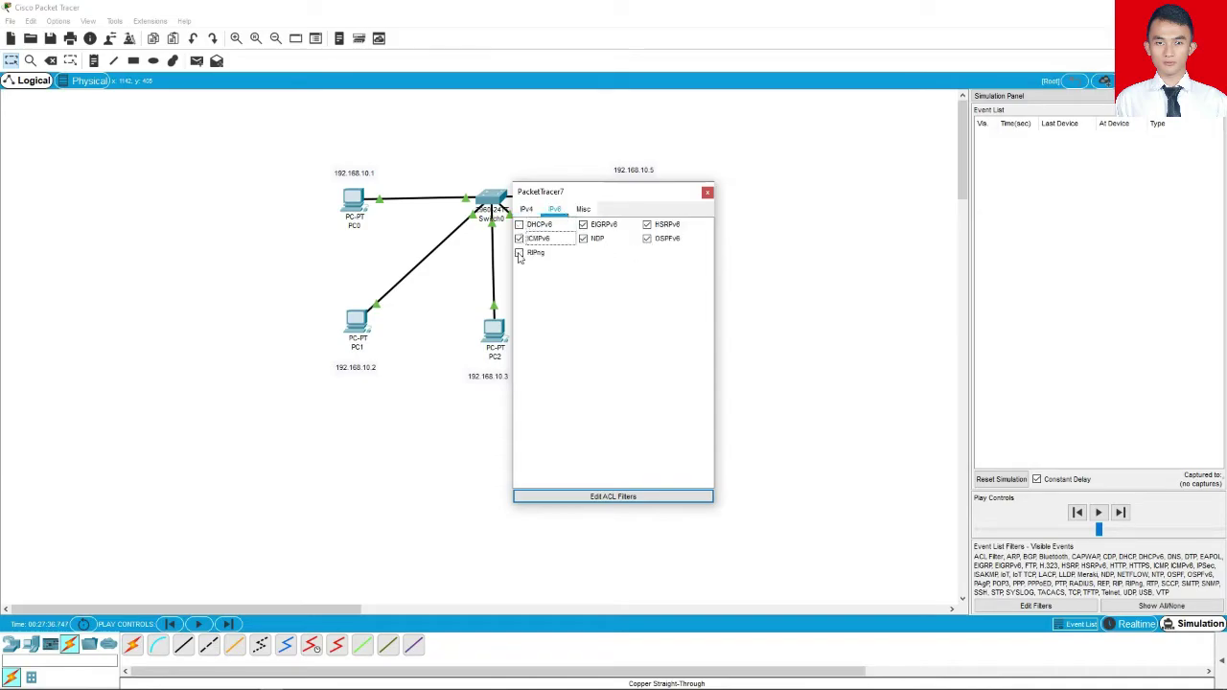
pyautogui.click(518, 238)
pyautogui.click(583, 224)
pyautogui.click(583, 238)
pyautogui.click(647, 224)
pyautogui.click(648, 238)
# Exclude every protocol in the miscellaneous category, from ACL Filter and CDP through USB and VTP, from the event list filters.
pyautogui.click(581, 210)
pyautogui.click(519, 225)
pyautogui.click(519, 237)
pyautogui.click(519, 252)
pyautogui.click(519, 267)
pyautogui.click(519, 280)
pyautogui.click(519, 295)
pyautogui.click(519, 309)
pyautogui.click(519, 322)
pyautogui.click(519, 337)
pyautogui.click(519, 351)
pyautogui.click(518, 365)
pyautogui.click(519, 379)
pyautogui.click(519, 393)
pyautogui.click(519, 406)
pyautogui.click(583, 393)
pyautogui.click(583, 379)
pyautogui.click(583, 365)
pyautogui.click(583, 351)
pyautogui.click(583, 336)
pyautogui.click(583, 322)
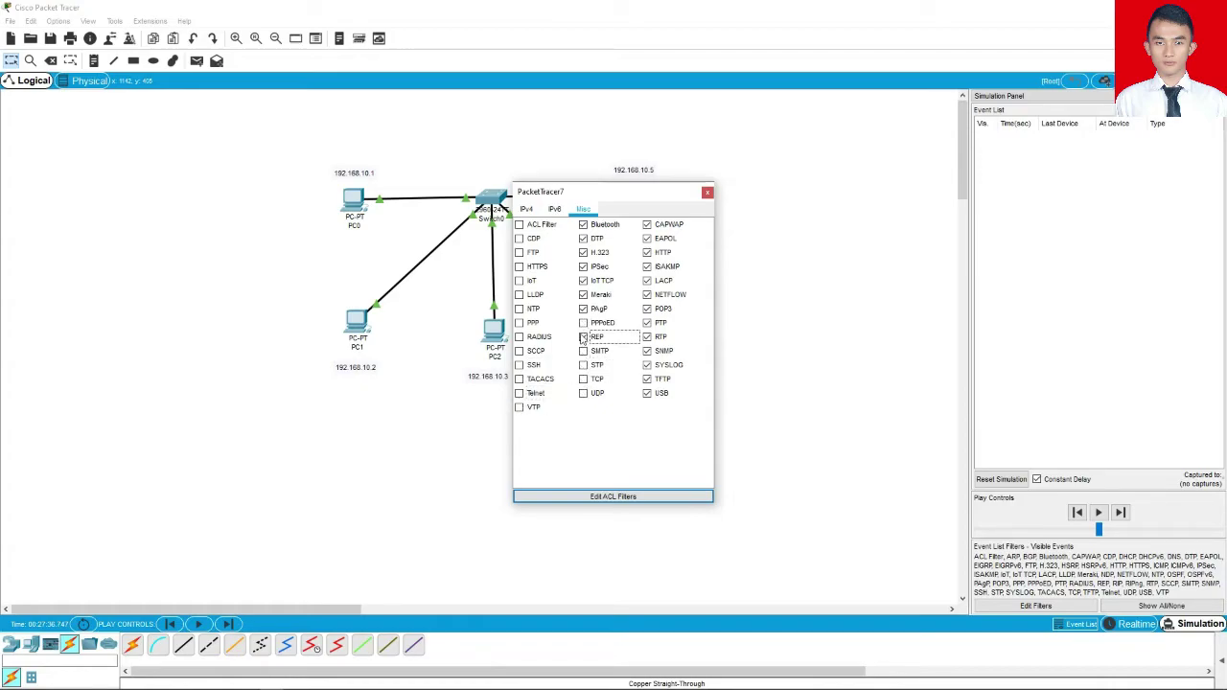
pyautogui.click(583, 309)
pyautogui.click(583, 294)
pyautogui.click(583, 280)
pyautogui.click(582, 266)
pyautogui.click(583, 252)
pyautogui.click(583, 238)
pyautogui.click(583, 225)
pyautogui.click(647, 224)
pyautogui.click(647, 238)
pyautogui.click(648, 253)
pyautogui.click(647, 266)
pyautogui.click(647, 280)
pyautogui.click(647, 294)
pyautogui.click(647, 309)
pyautogui.click(647, 323)
pyautogui.click(647, 337)
pyautogui.click(648, 351)
pyautogui.click(647, 366)
pyautogui.click(647, 379)
pyautogui.click(647, 393)
# Review the IPv4, IPv6 and miscellaneous filter selections, and close the filter window.
pyautogui.click(556, 210)
pyautogui.click(529, 210)
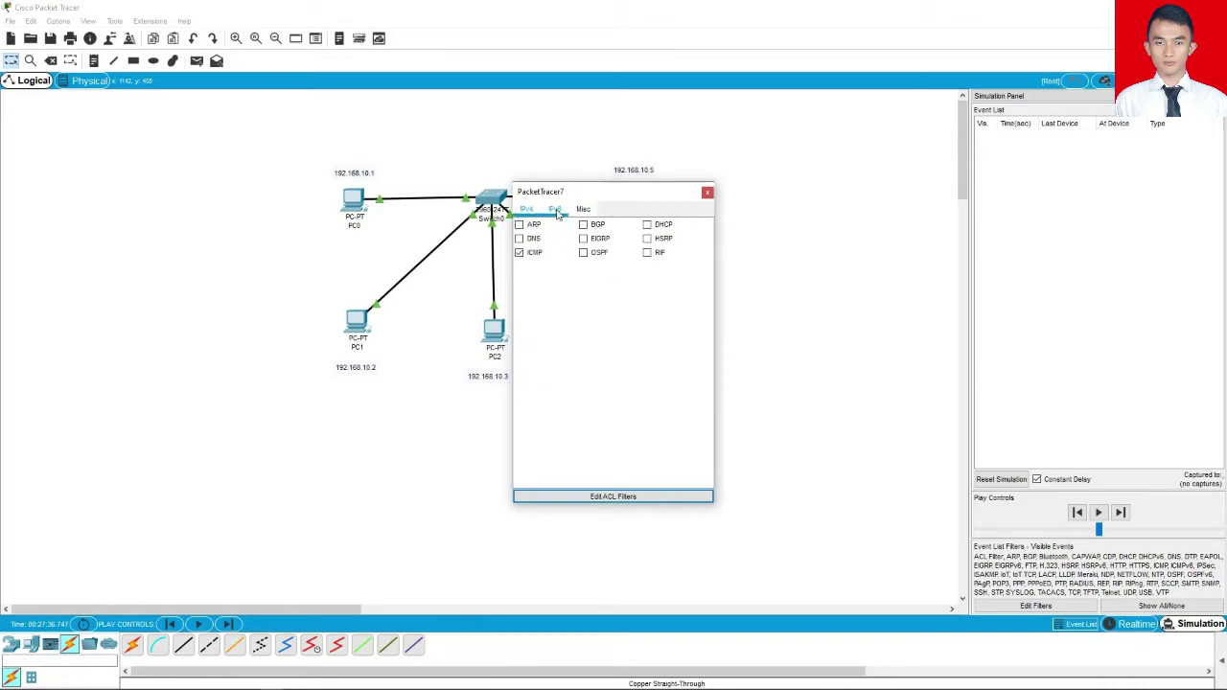
pyautogui.click(556, 210)
pyautogui.click(583, 209)
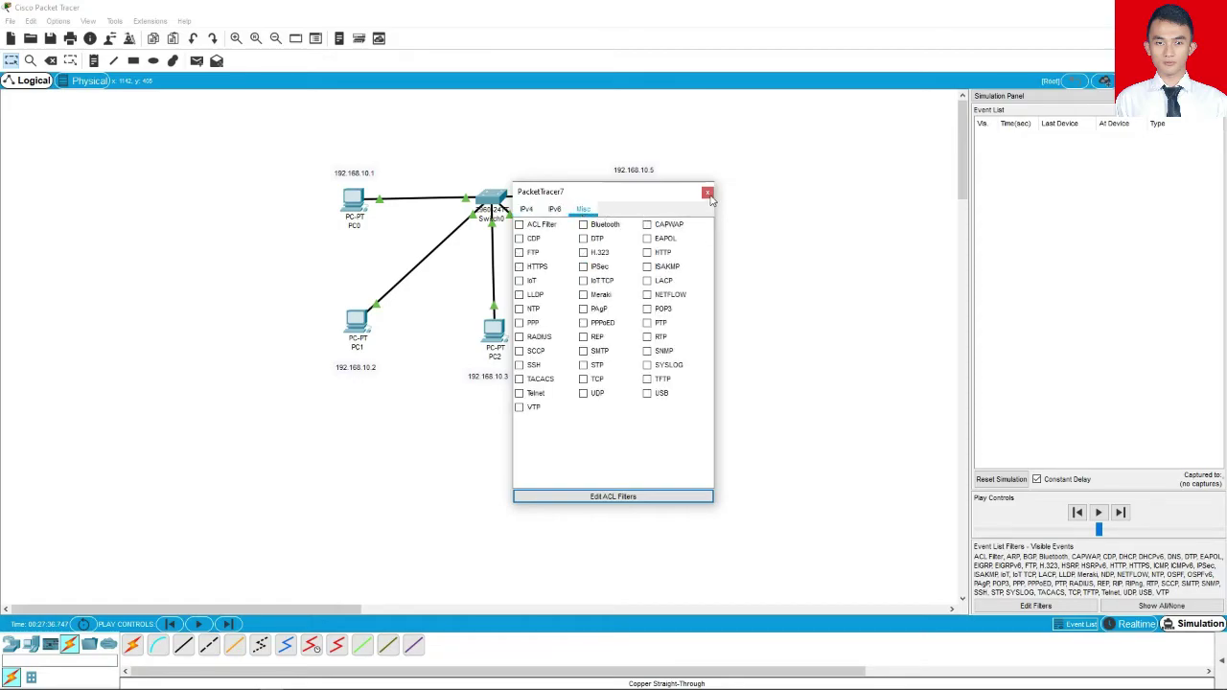
pyautogui.click(707, 193)
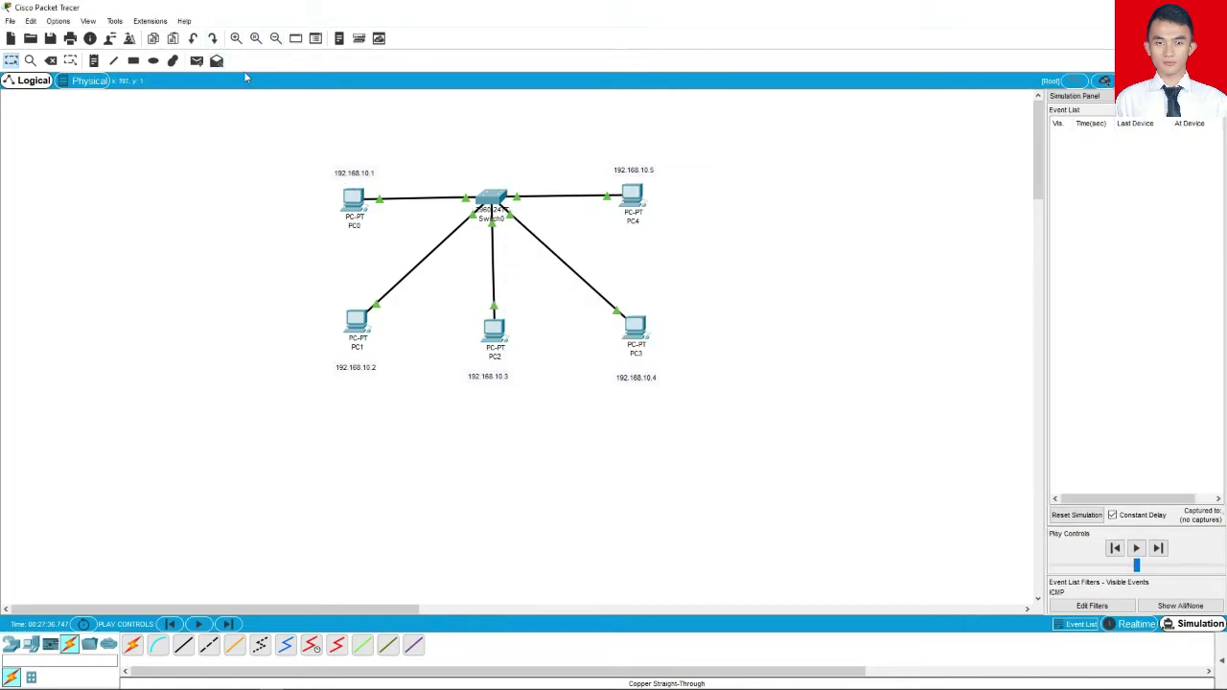
# Create a complex one-shot PING PDU from PC0 to 192.168.10.4 with sequence number 1 and time 0 seconds.
pyautogui.click(217, 62)
pyautogui.click(354, 199)
pyautogui.click(623, 283)
pyautogui.click(623, 283)
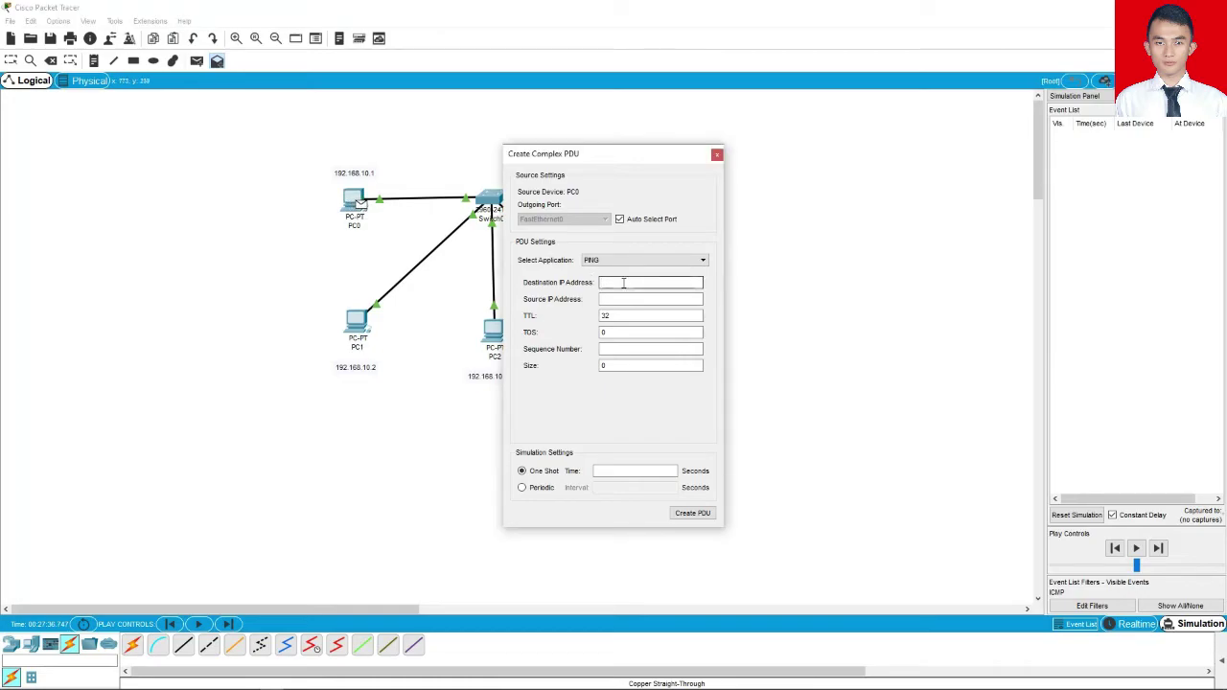
pyautogui.moveTo(572, 155); pyautogui.dragTo(808, 139)
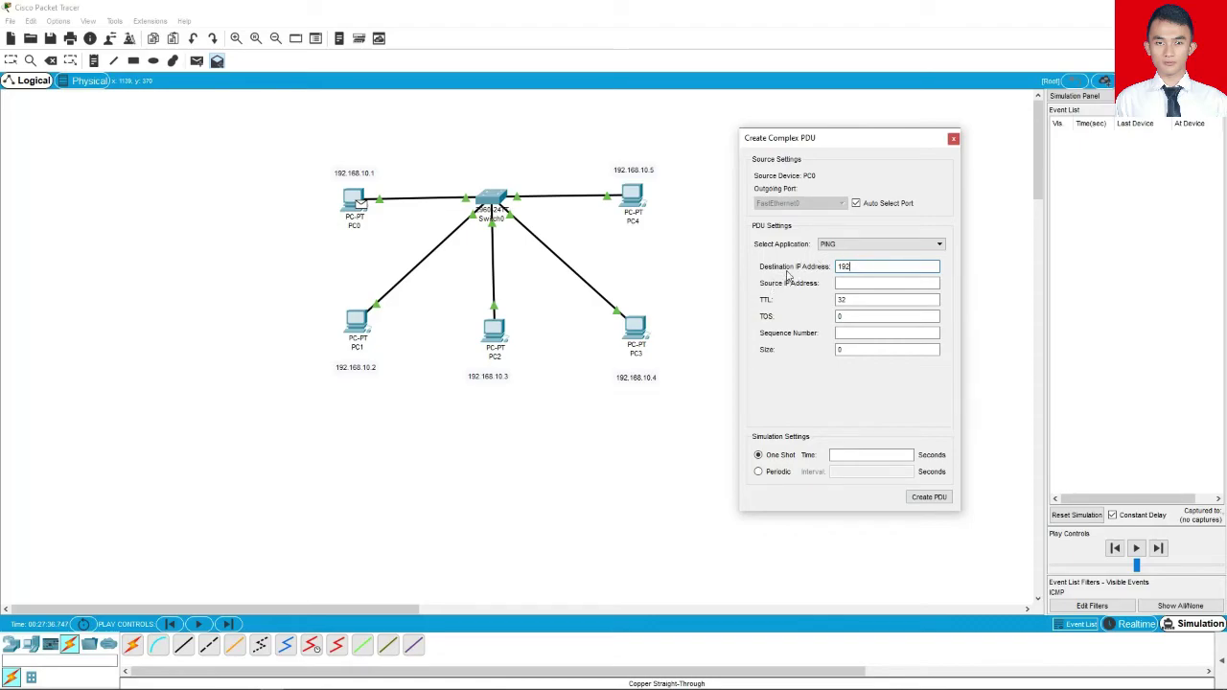
pyautogui.write('.168.10.4')
pyautogui.click(862, 332)
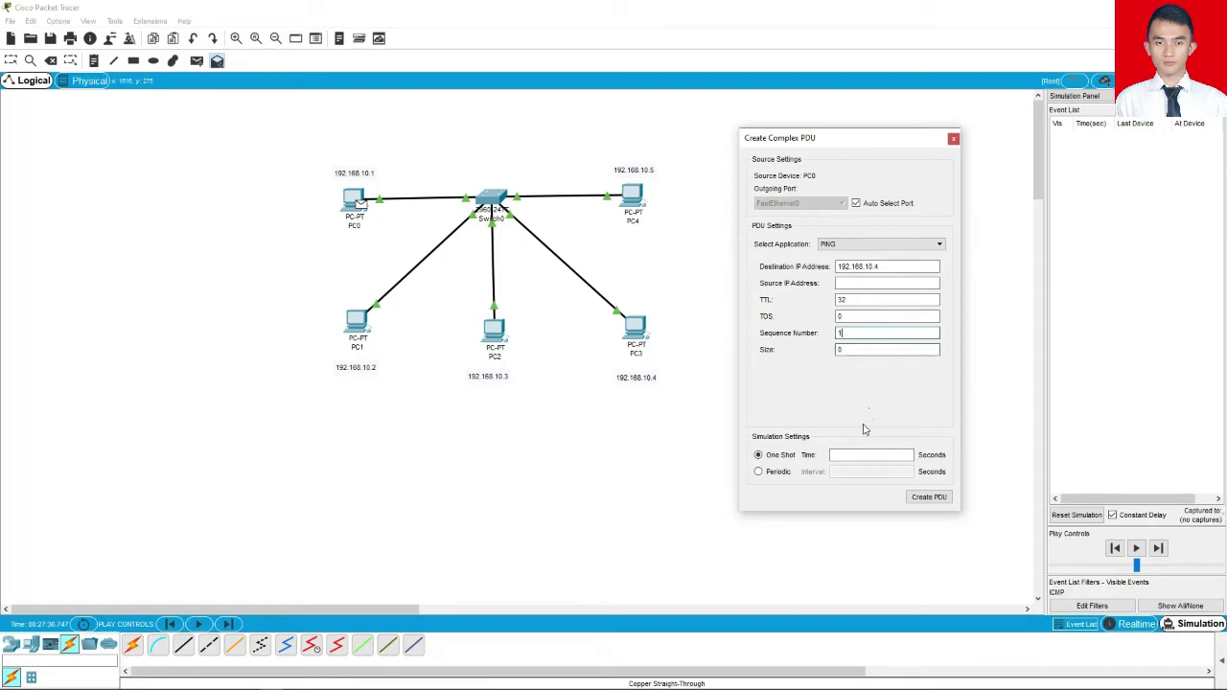
pyautogui.click(859, 454)
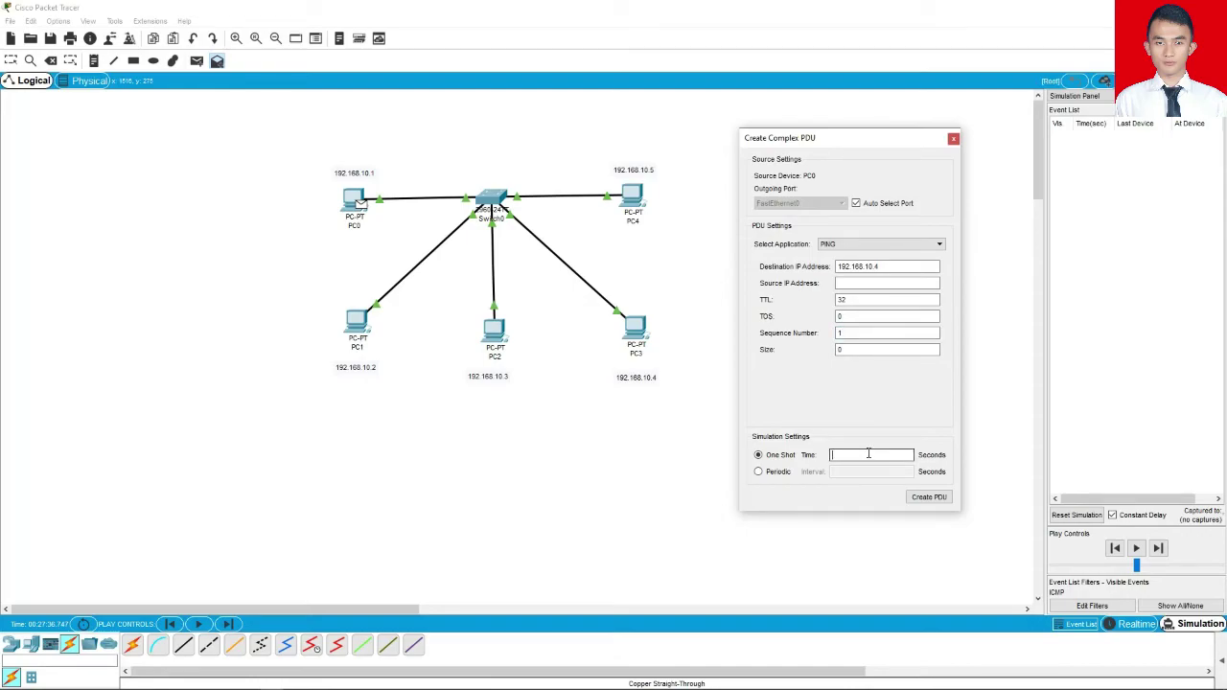
pyautogui.moveTo(866, 144); pyautogui.dragTo(806, 132)
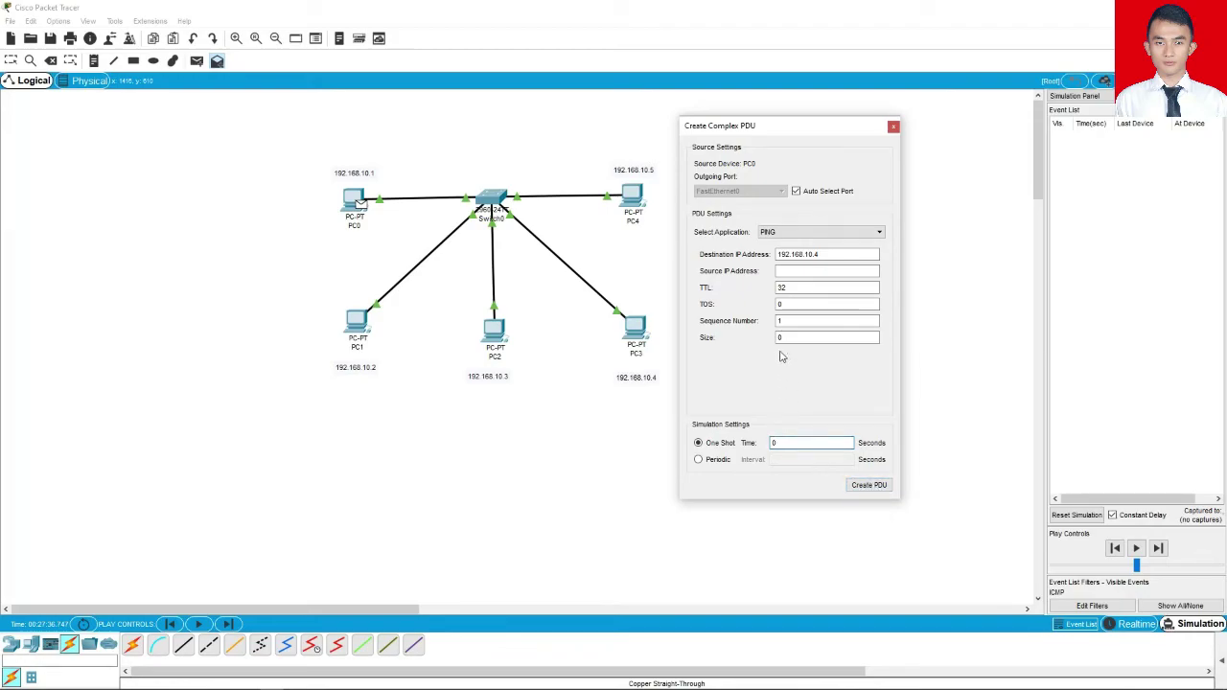
pyautogui.click(875, 487)
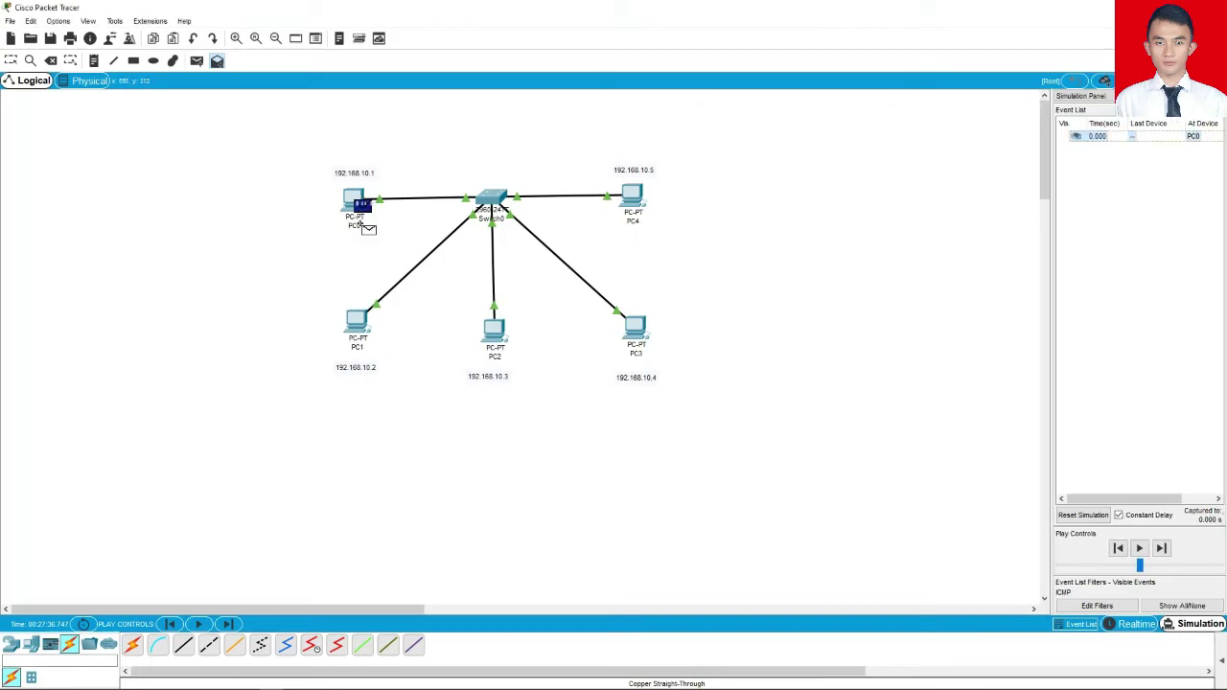
# Advance the simulation event by event to follow the ping from PC0 through the switch to PC3 and its reply back.
pyautogui.click(228, 625)
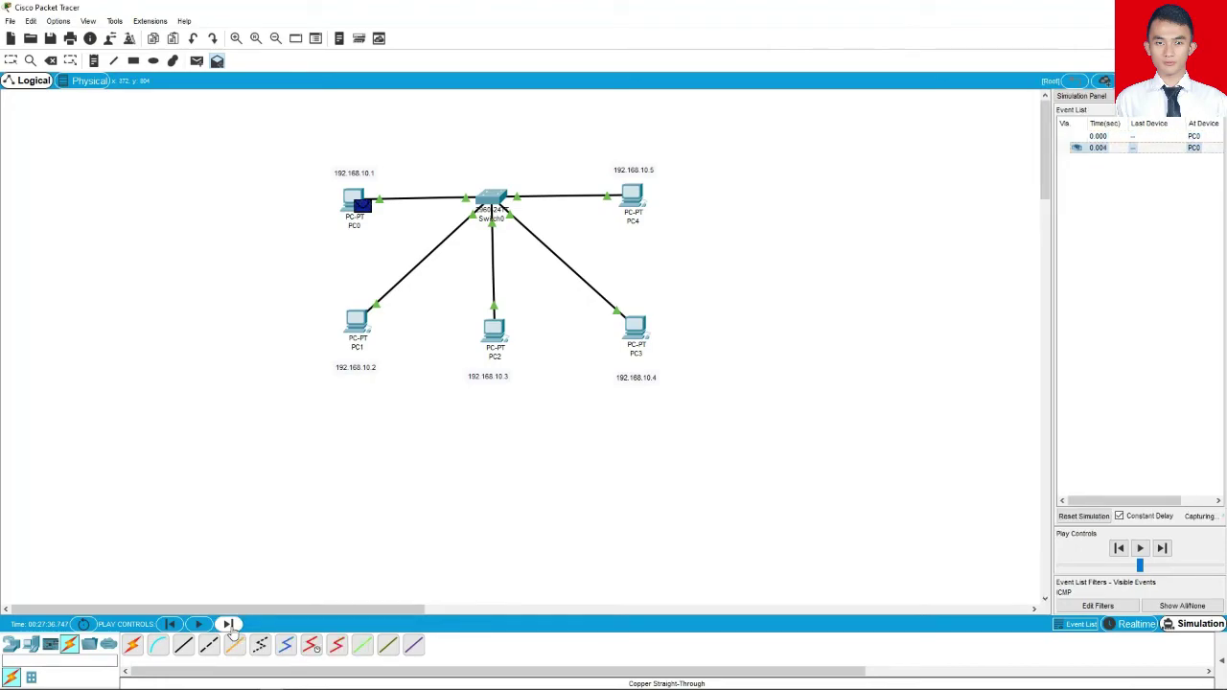
pyautogui.click(230, 626)
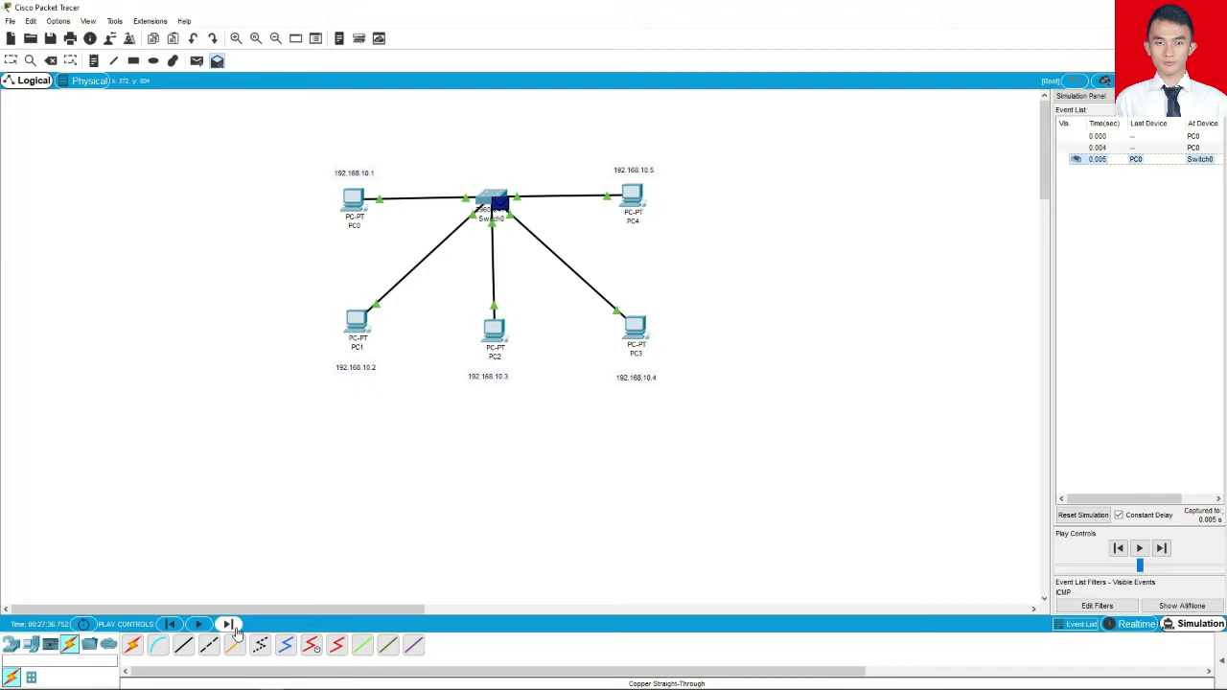
pyautogui.click(230, 625)
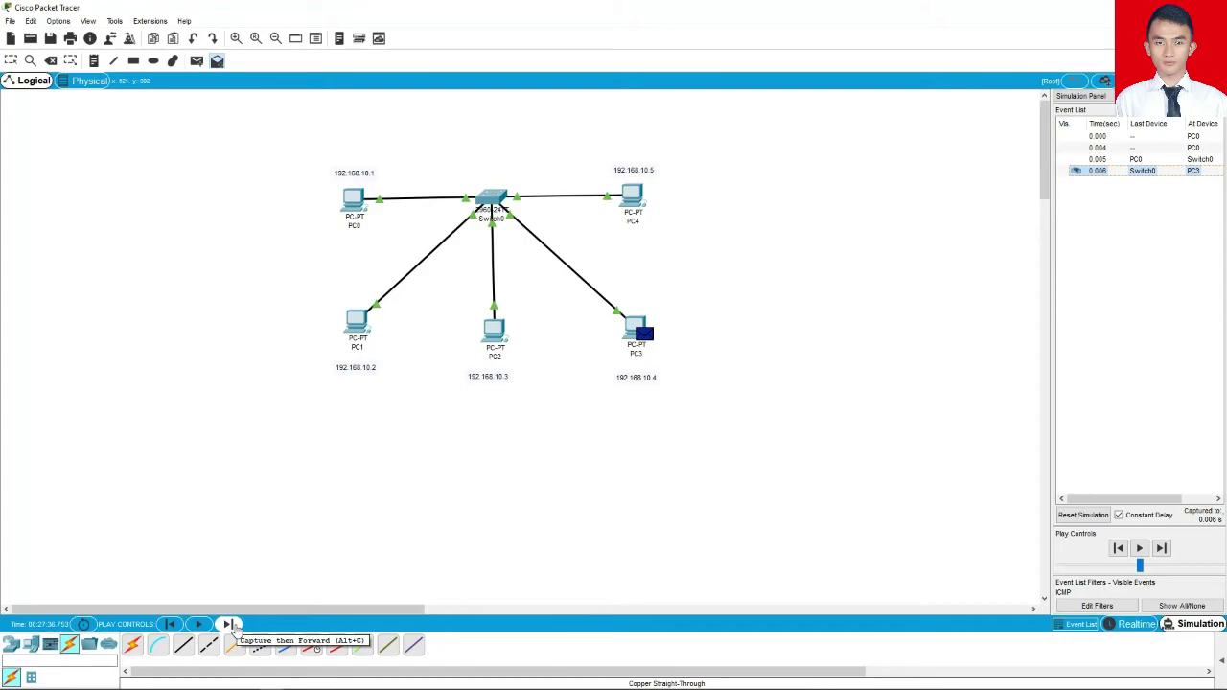
pyautogui.click(231, 625)
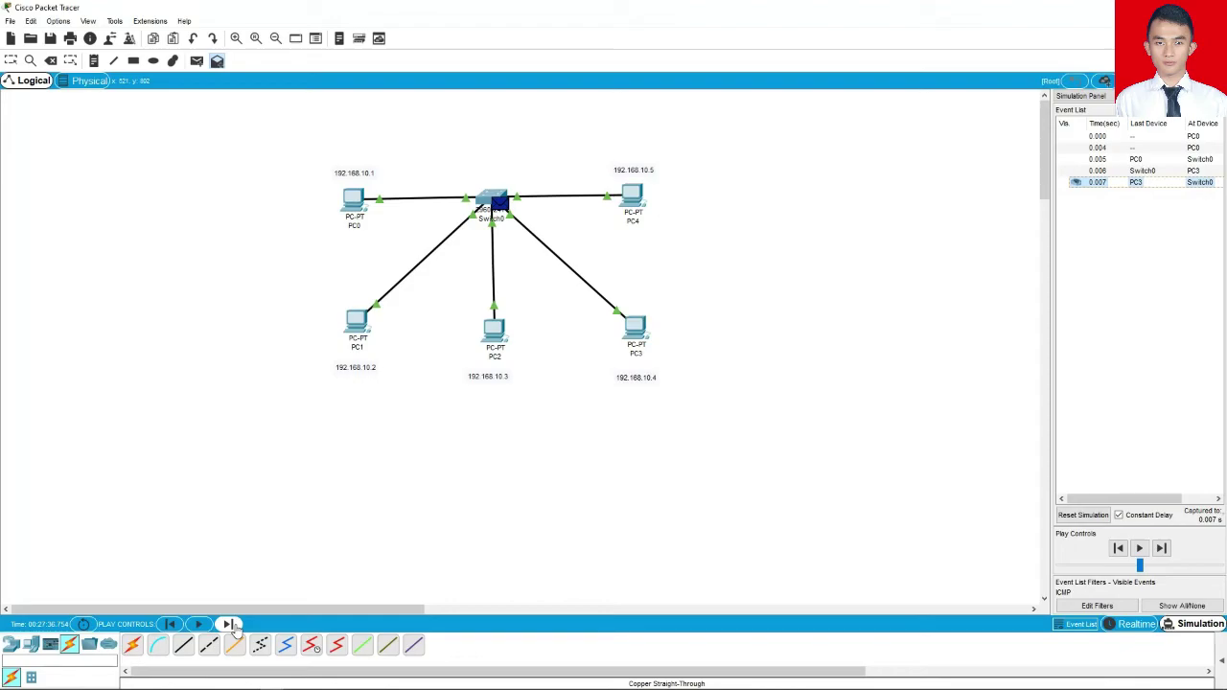
pyautogui.click(231, 625)
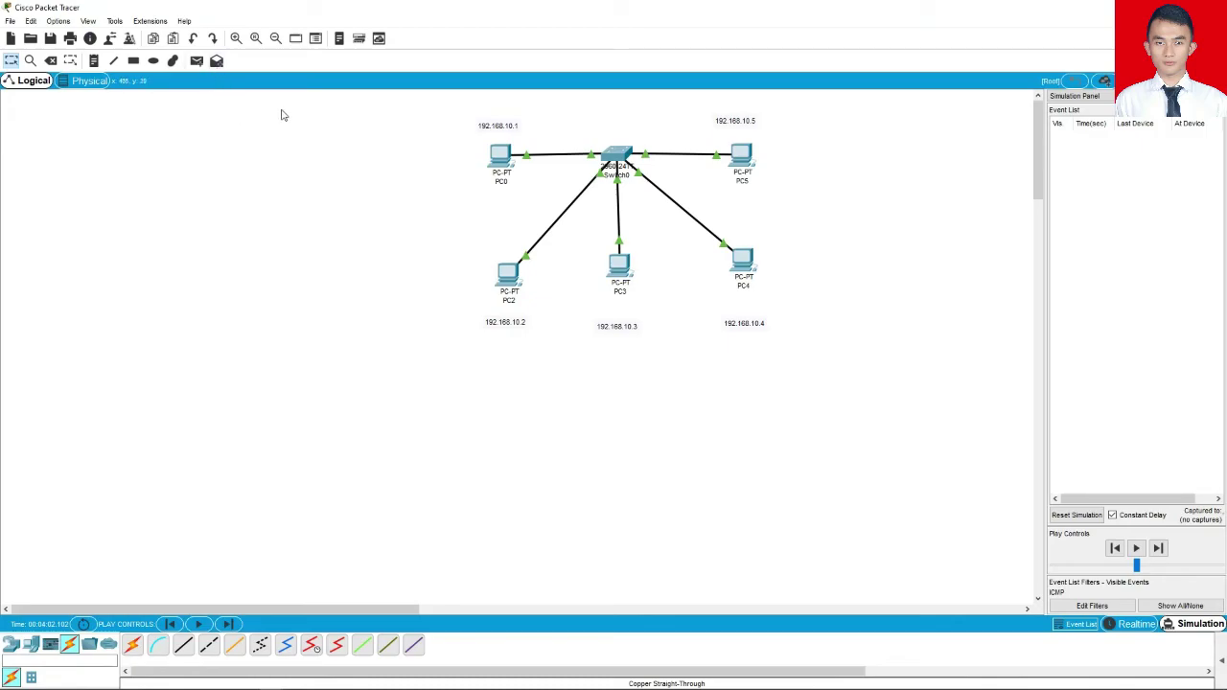
# Create a complex one-shot PING PDU from PC0 to the broadcast address 255.255.255.255 with sequence number 1 and time 0 seconds.
pyautogui.click(217, 60)
pyautogui.click(497, 157)
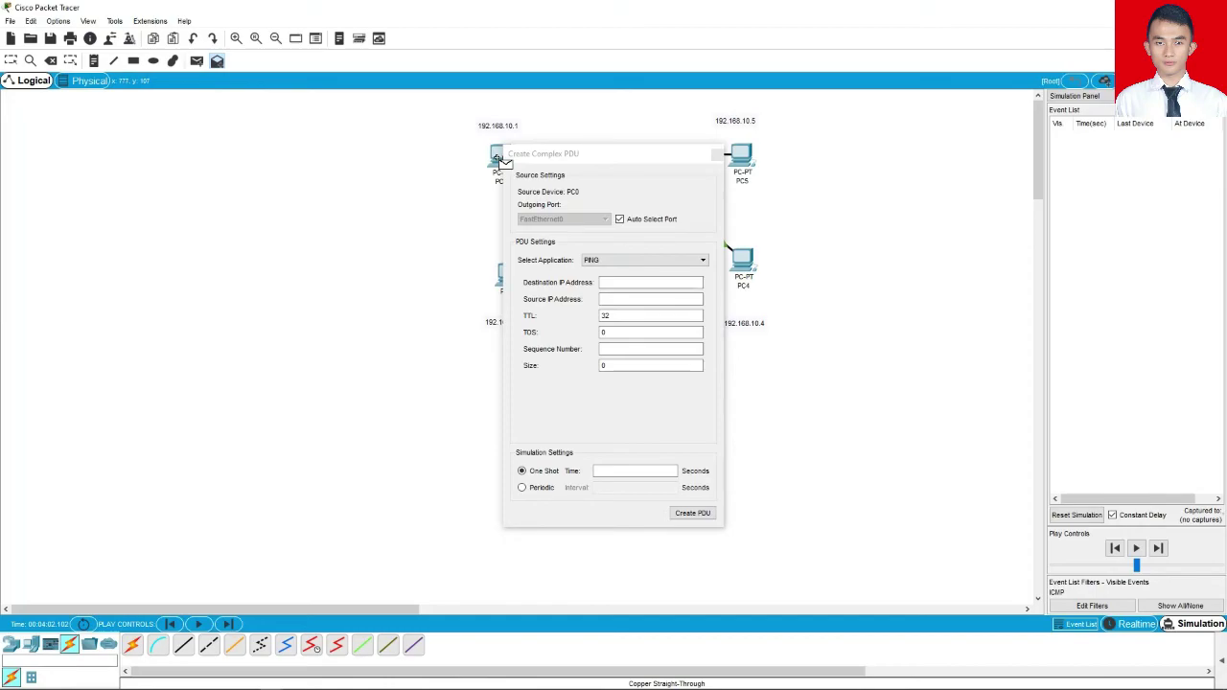
pyautogui.click(629, 283)
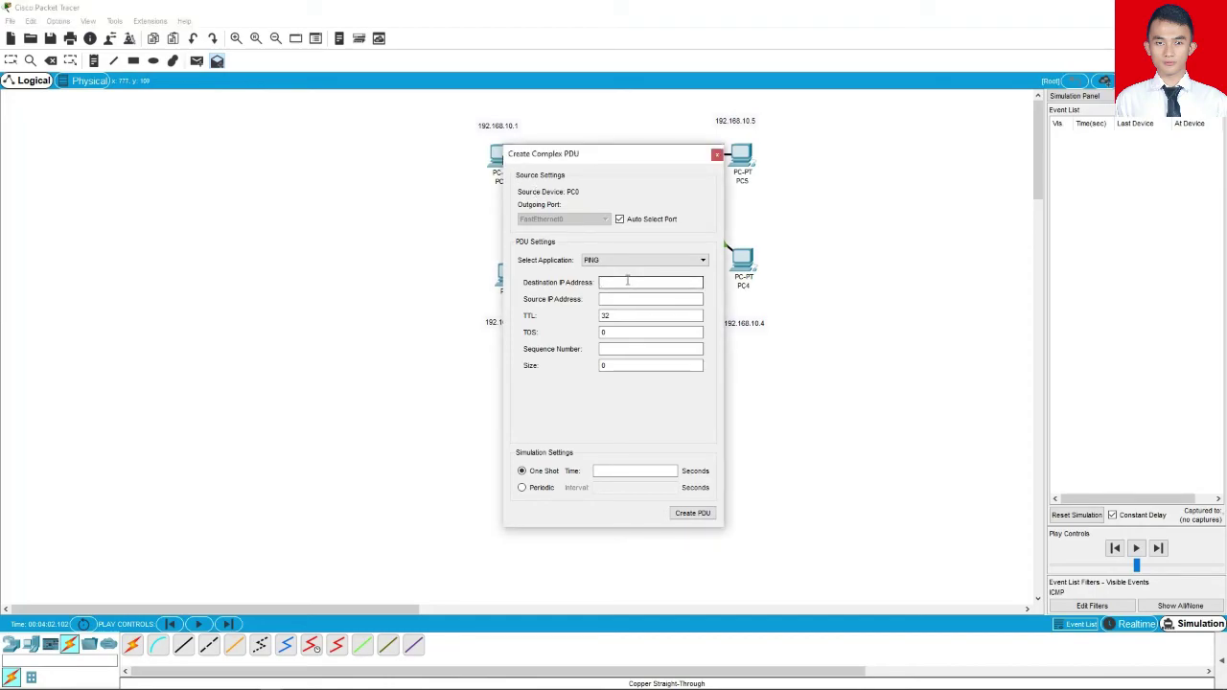
pyautogui.click(628, 281)
pyautogui.write('255.255.255.255')
pyautogui.click(650, 300)
pyautogui.click(639, 348)
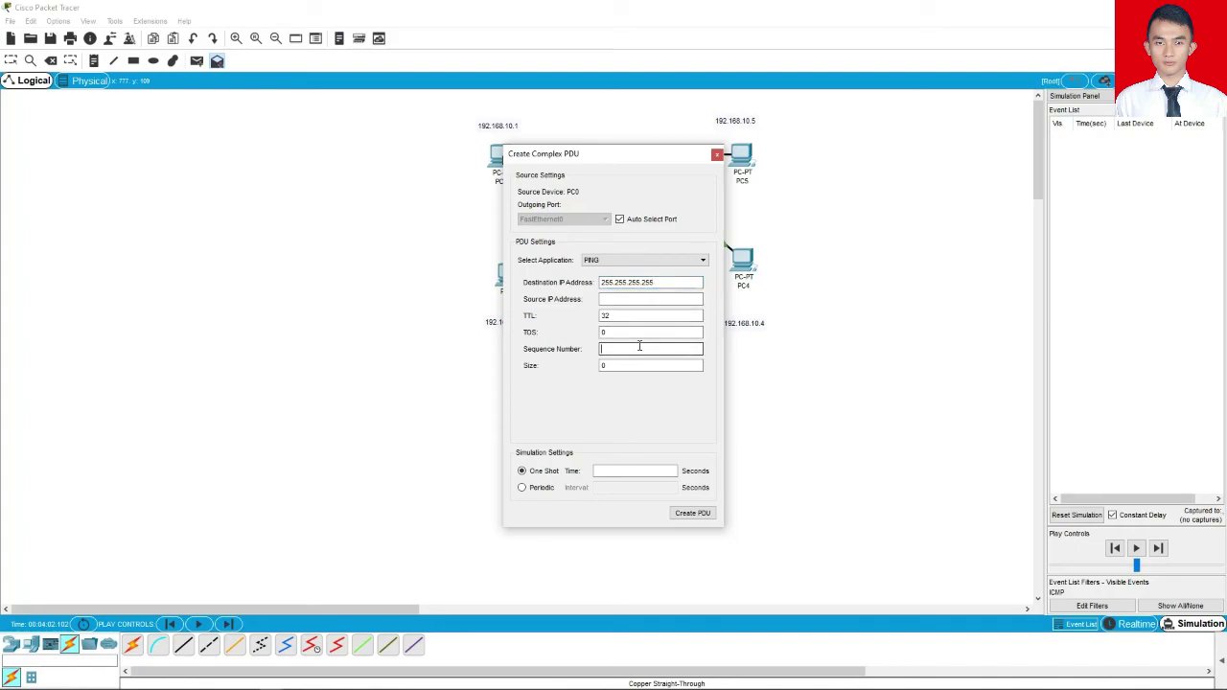
pyautogui.click(613, 471)
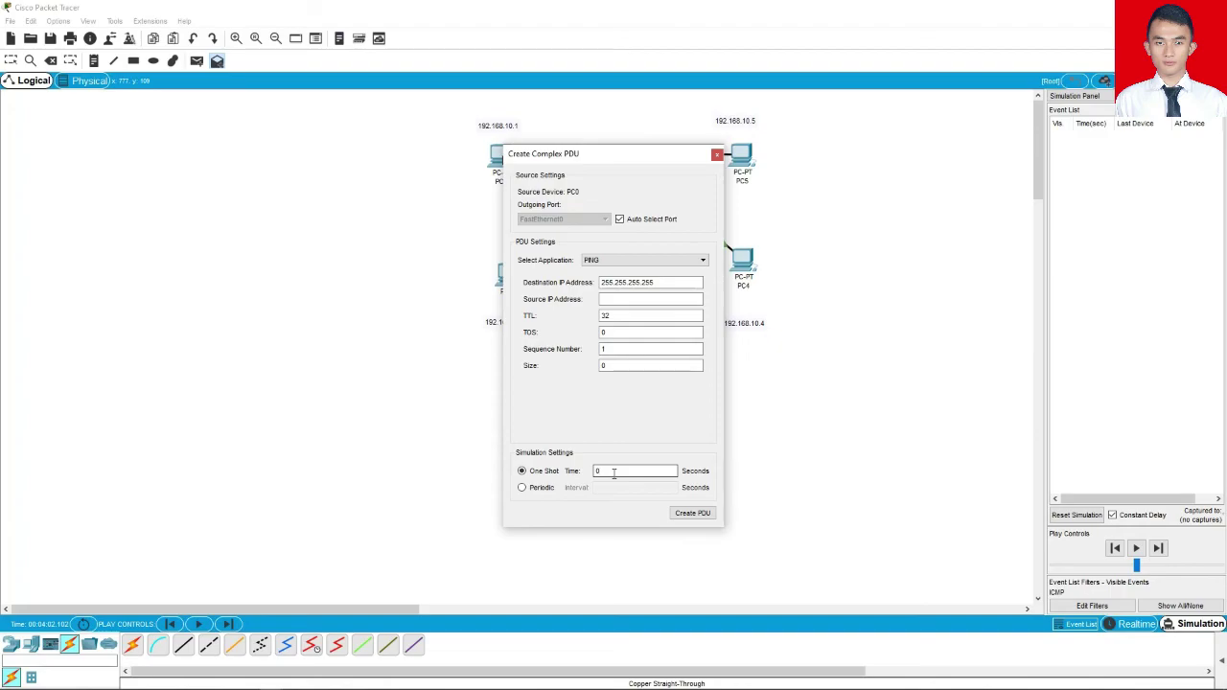
pyautogui.click(699, 518)
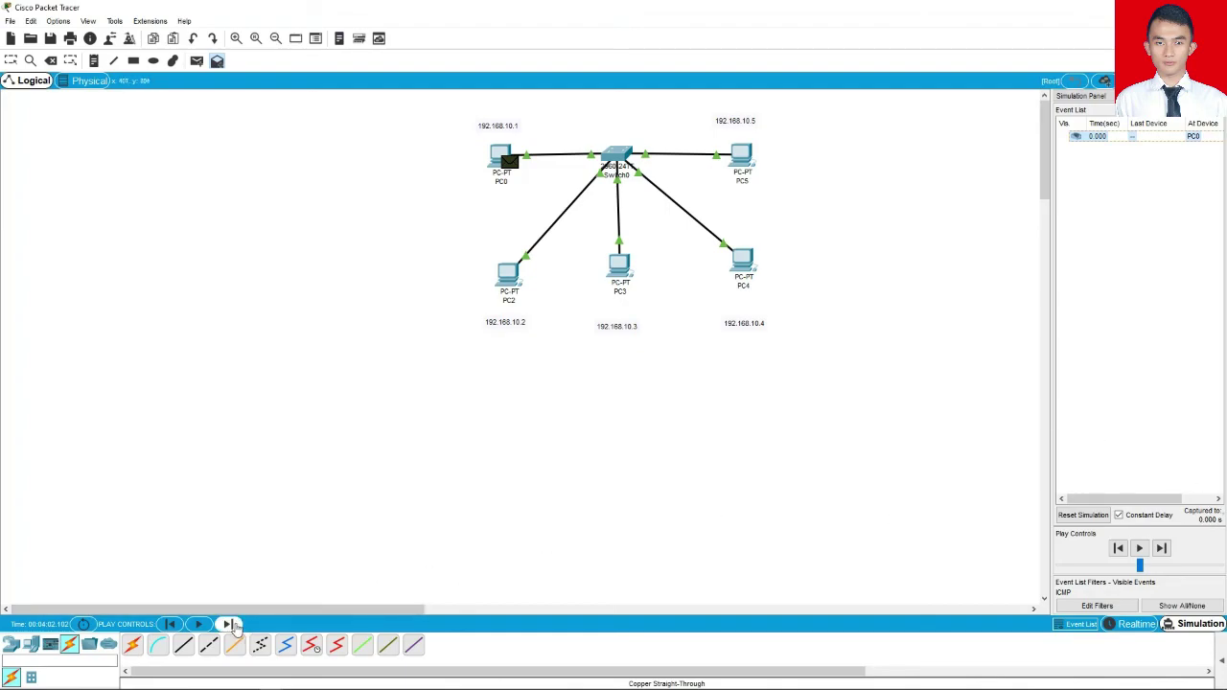
# Advance the simulation event by event to follow the broadcast ping to all other PCs and their replies back to PC0.
pyautogui.click(235, 625)
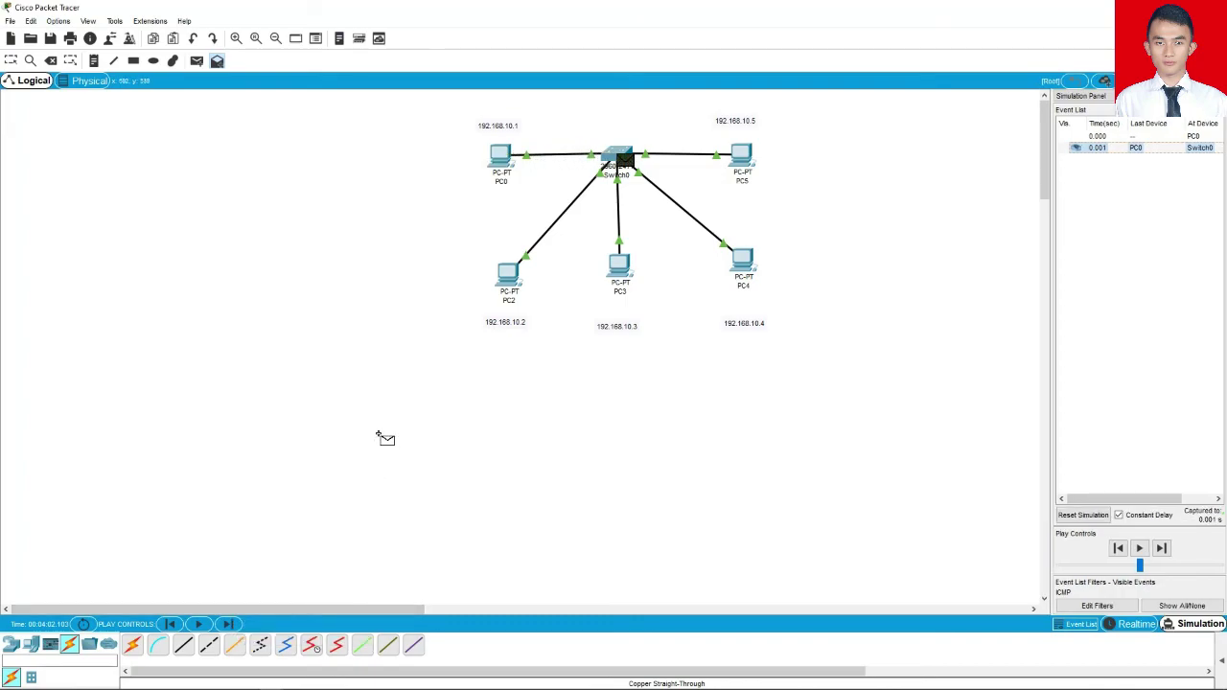
pyautogui.click(226, 624)
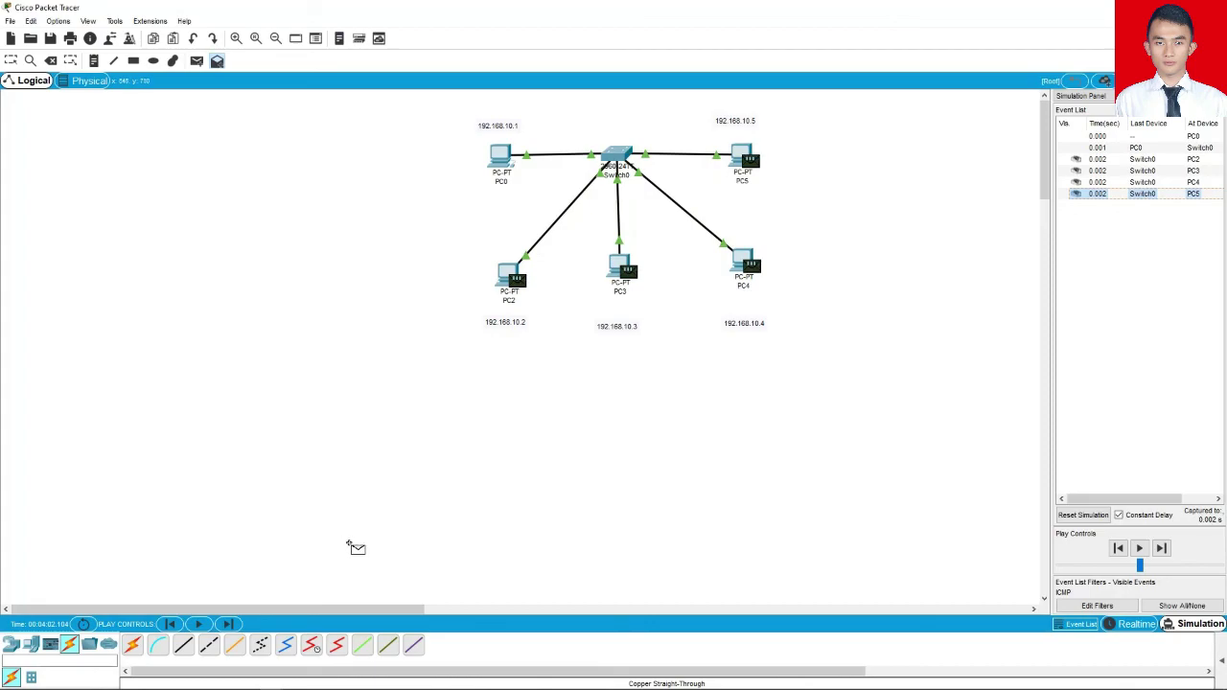
pyautogui.click(230, 624)
pyautogui.click(231, 624)
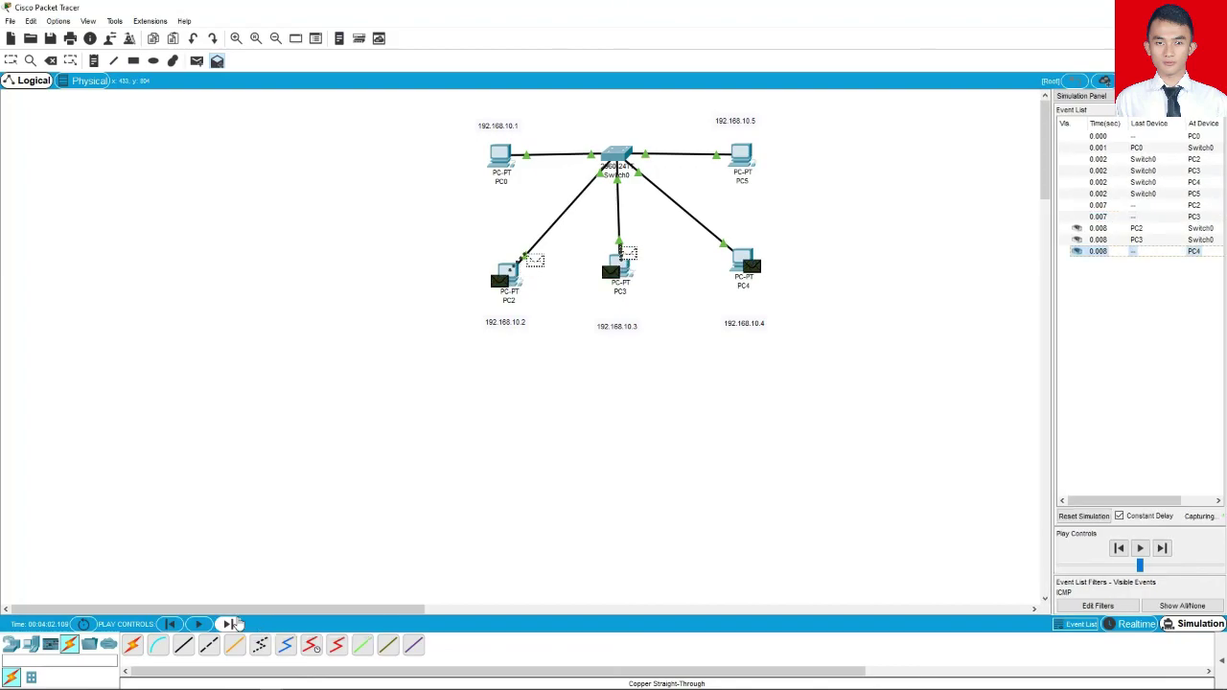
pyautogui.click(230, 624)
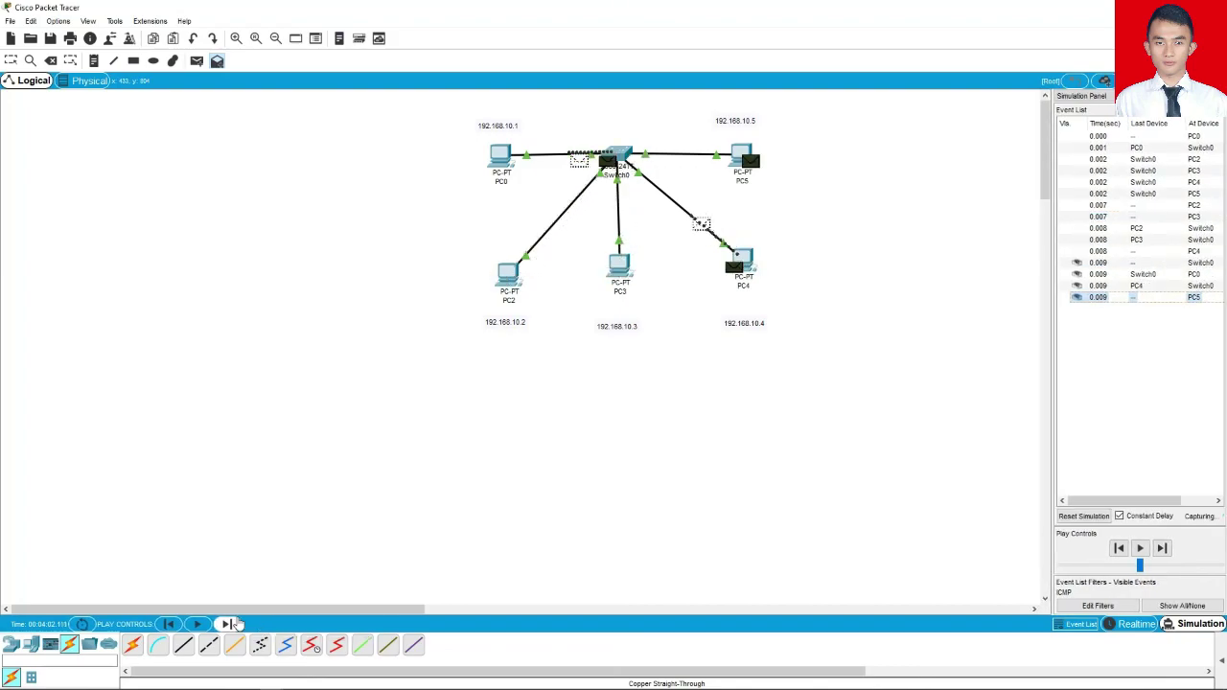
pyautogui.click(230, 624)
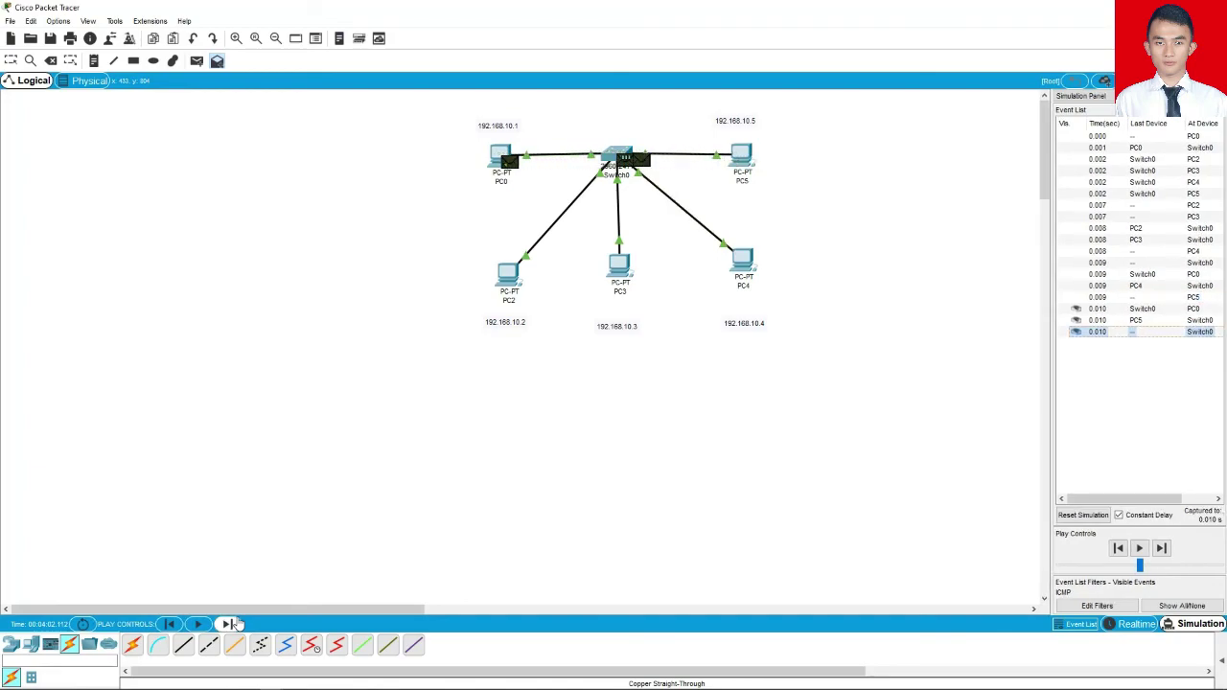
pyautogui.click(230, 624)
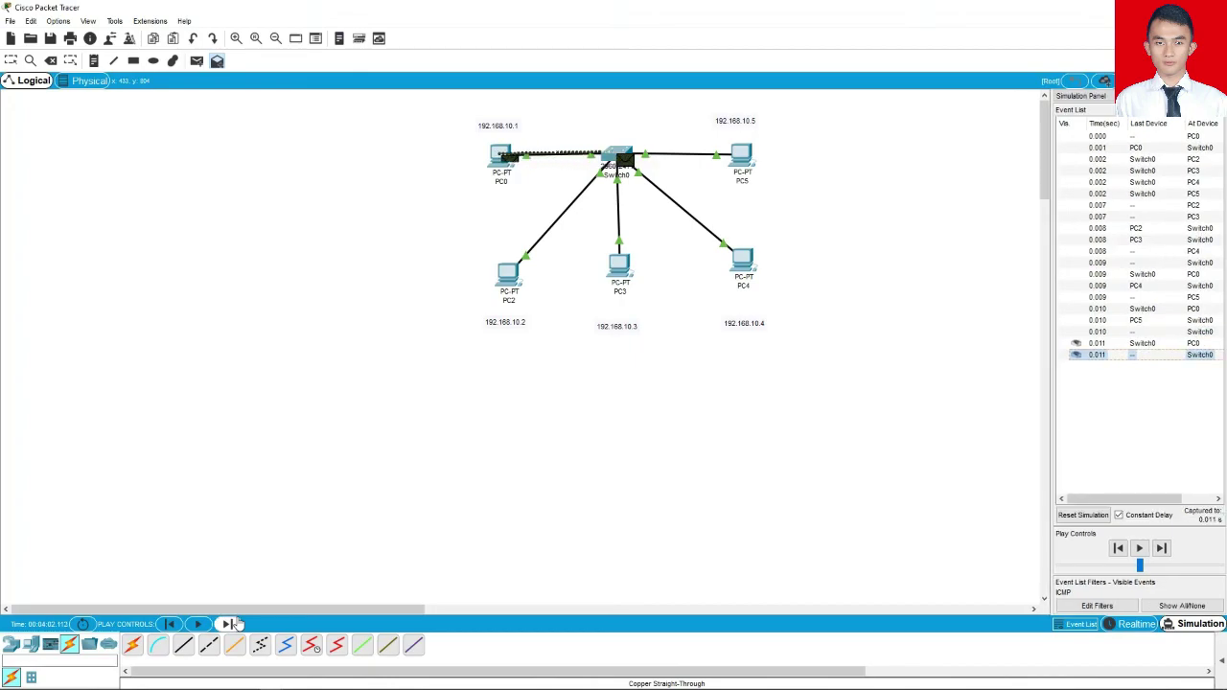
pyautogui.click(237, 624)
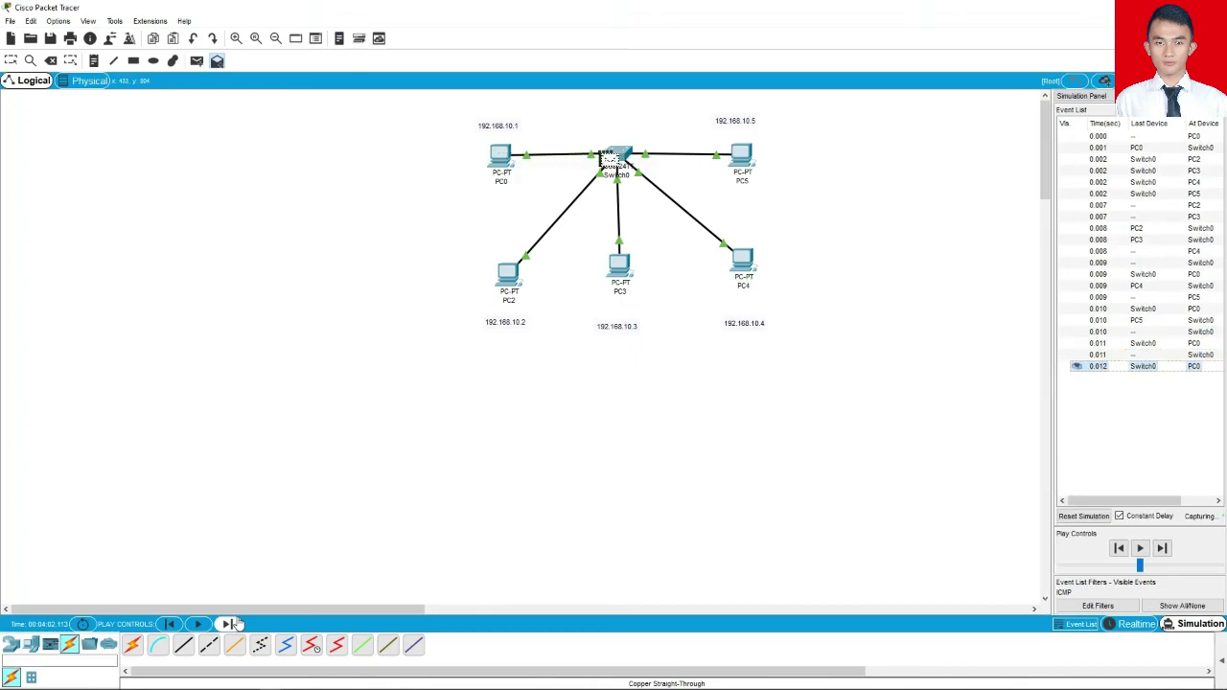